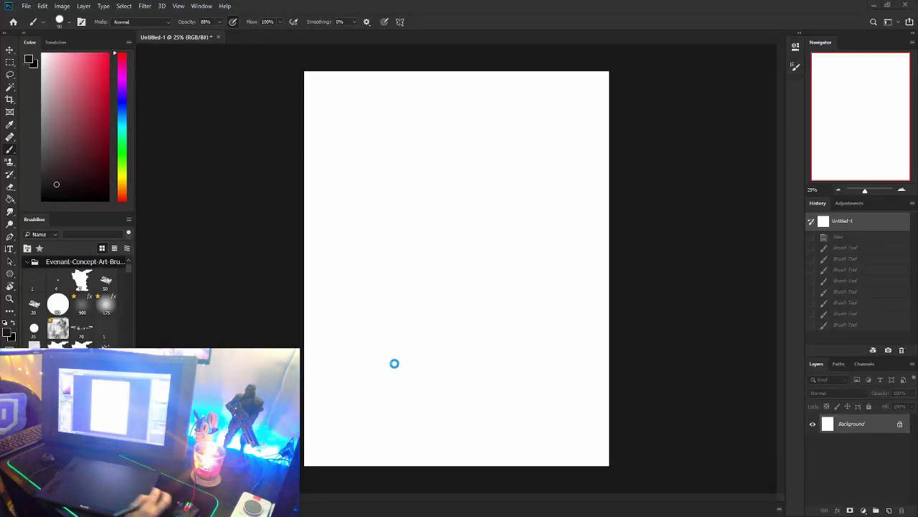
# - Paint grey test arcs, vertical strokes and dark overlapping loops on the blank canvas
pyautogui.click(357, 218)
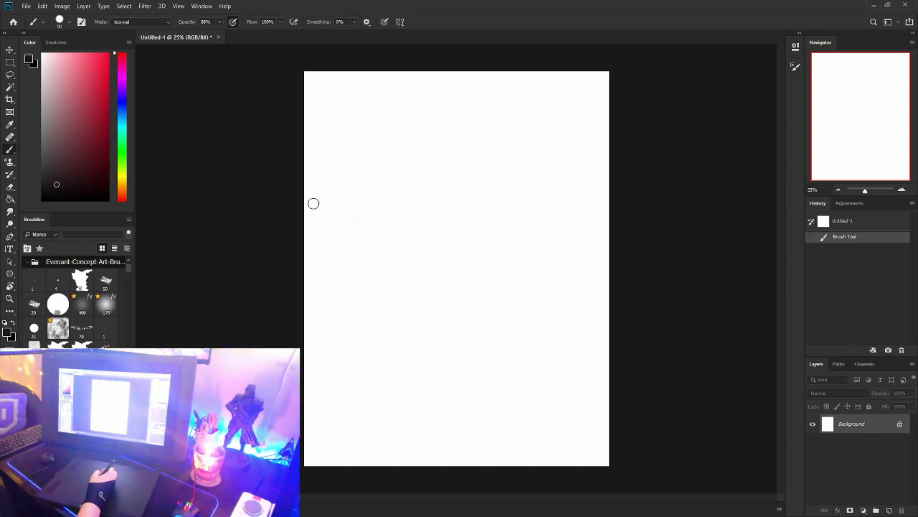
pyautogui.moveTo(345, 187)
pyautogui.mouseDown()
pyautogui.moveTo(384, 165)
pyautogui.moveTo(341, 183)
pyautogui.moveTo(388, 189)
pyautogui.mouseUp()
pyautogui.moveTo(364, 198)
pyautogui.mouseDown()
pyautogui.moveTo(402, 148)
pyautogui.moveTo(390, 245)
pyautogui.mouseUp()
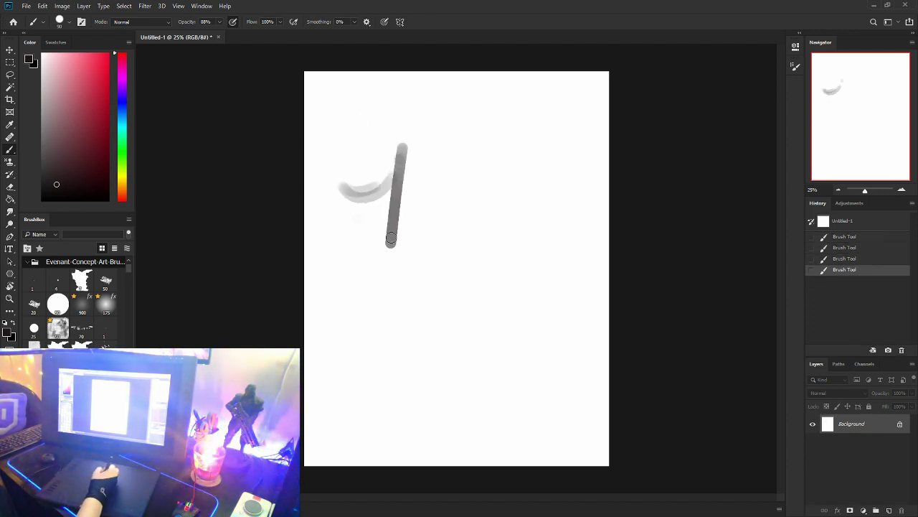
pyautogui.moveTo(411, 166); pyautogui.dragTo(404, 237)
pyautogui.moveTo(423, 147)
pyautogui.mouseDown()
pyautogui.moveTo(447, 227)
pyautogui.moveTo(488, 195)
pyautogui.moveTo(526, 195)
pyautogui.moveTo(513, 183)
pyautogui.mouseUp()
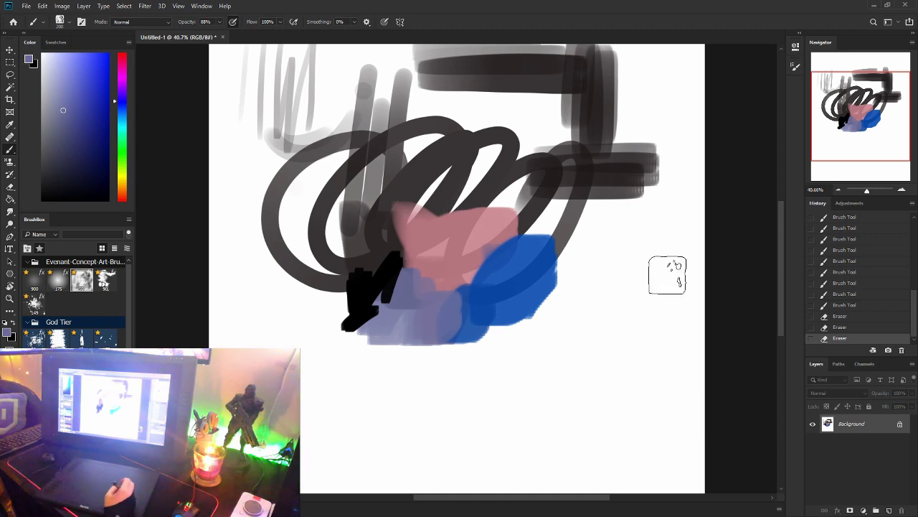
# - Zoom to 100% on the colour patches and undo the last few brush strokes
pyautogui.hotkey('ctrl', '+')
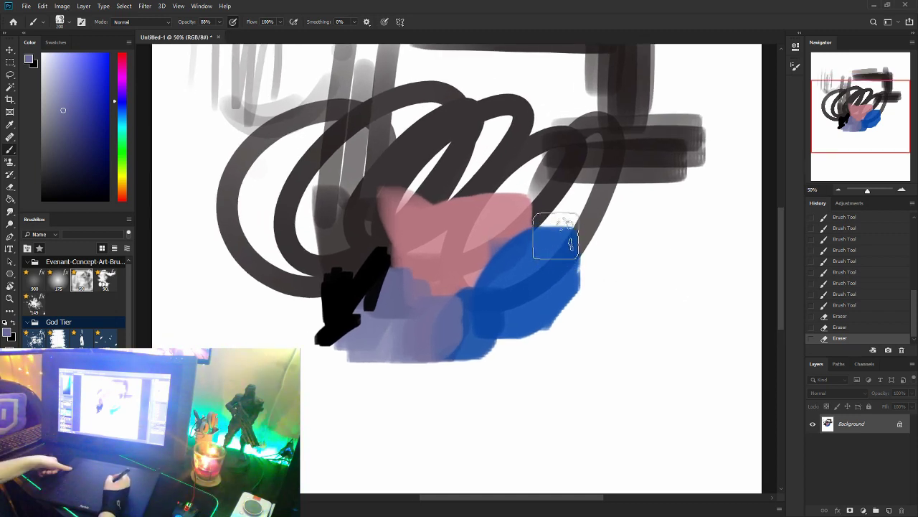
pyautogui.hotkey('ctrl', 'z')
pyautogui.hotkey('ctrl', 'z')
pyautogui.hotkey('ctrl', 'z')
pyautogui.hotkey('ctrl', 'z')
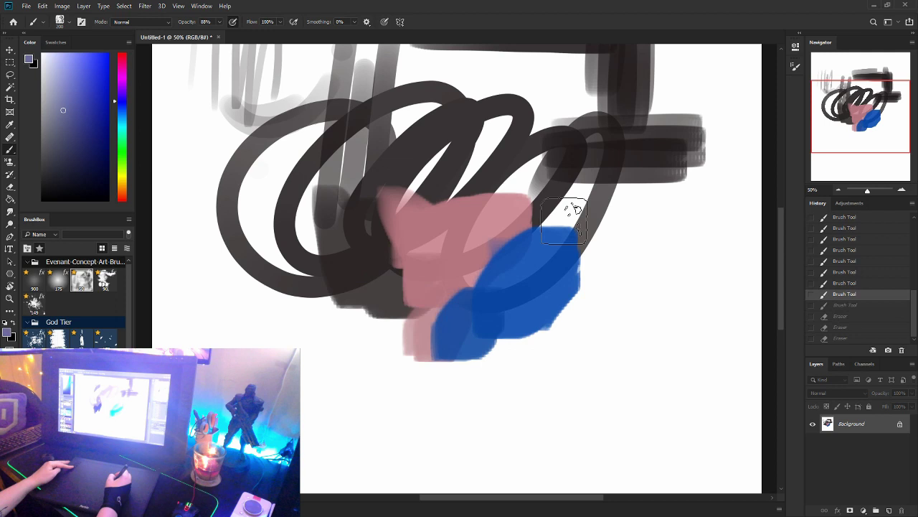
pyautogui.hotkey('ctrl', '+')
pyautogui.hotkey('ctrl', '+')
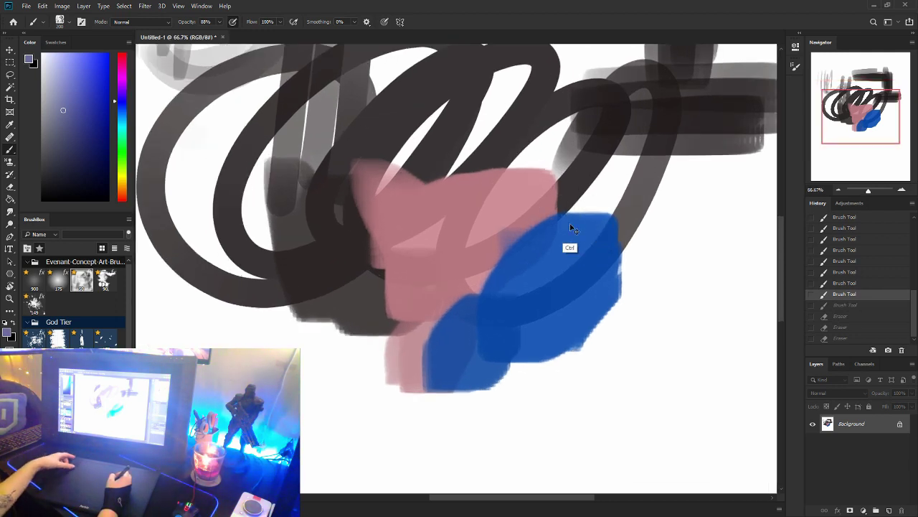
pyautogui.hotkey('ctrl', 'z')
pyautogui.hotkey('ctrl', 'z')
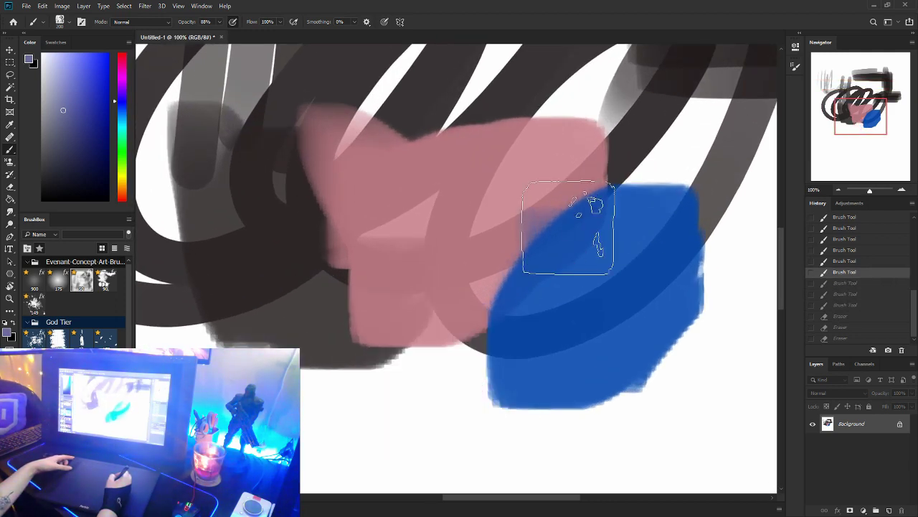
pyautogui.moveTo(567, 227)
pyautogui.mouseDown()
pyautogui.moveTo(588, 351)
pyautogui.moveTo(559, 305)
pyautogui.moveTo(574, 406)
pyautogui.mouseUp()
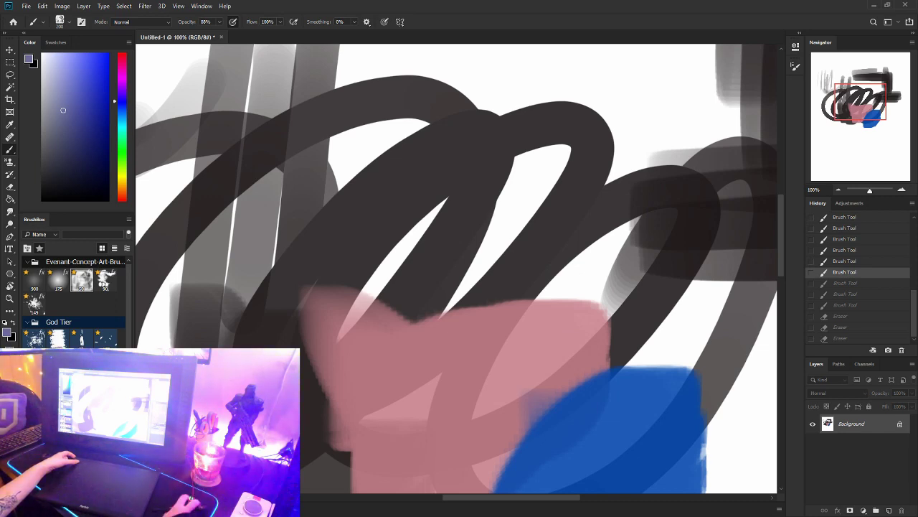
# - Dab blue on the pink patch, sample the pink, and dismiss the locked-layer warning
pyautogui.click(445, 310)
pyautogui.press('alt')
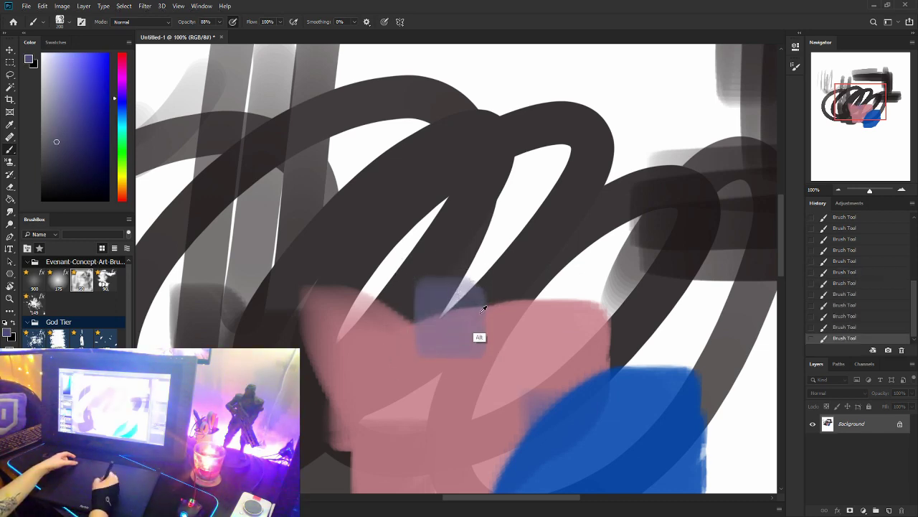
pyautogui.click(483, 309)
pyautogui.scroll(-4, 473, 316)
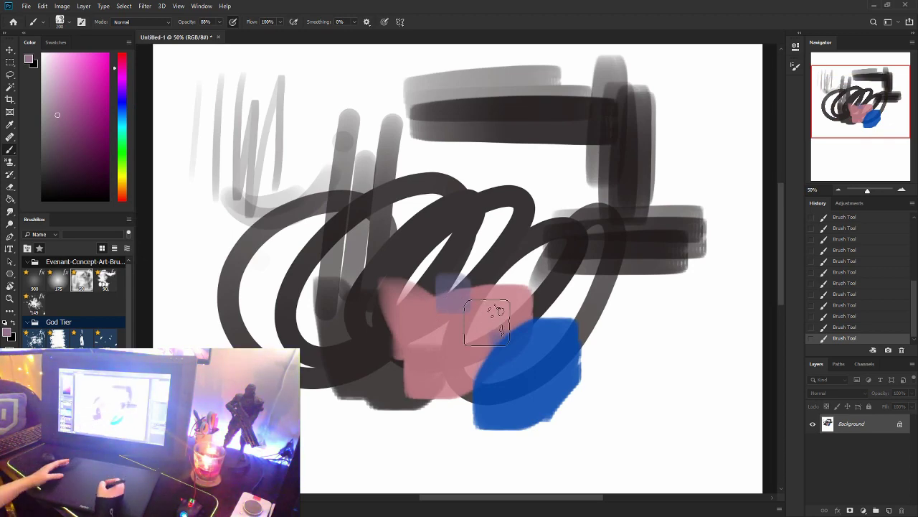
pyautogui.scroll(4, 487, 321)
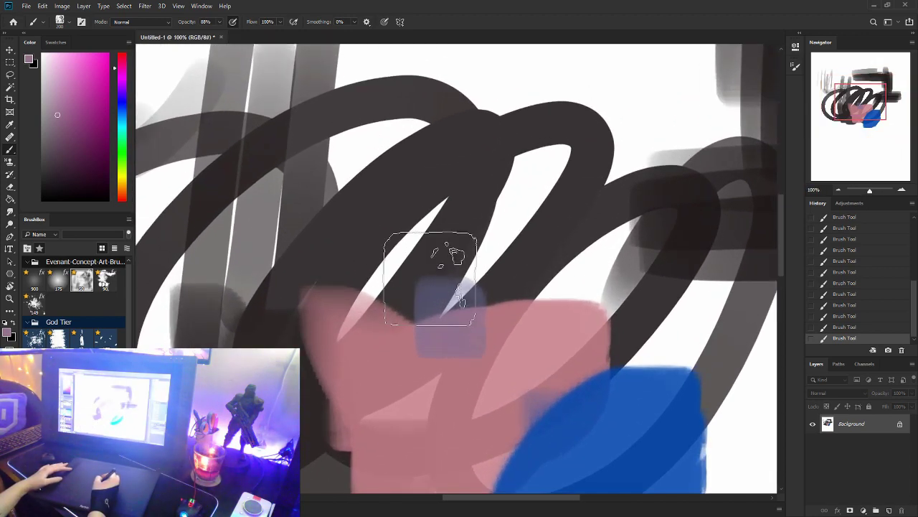
pyautogui.scroll(-2, 430, 278)
pyautogui.keyDown('ctrl'); pyautogui.click(439, 297); pyautogui.keyUp('ctrl')
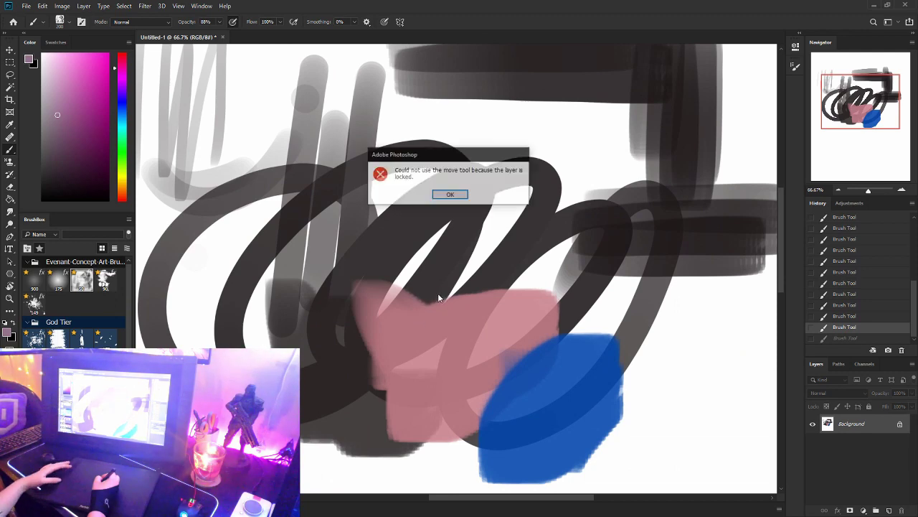
pyautogui.click(450, 193)
pyautogui.moveTo(440, 207)
pyautogui.mouseDown()
pyautogui.moveTo(447, 301)
pyautogui.moveTo(463, 322)
pyautogui.moveTo(427, 280)
pyautogui.mouseUp()
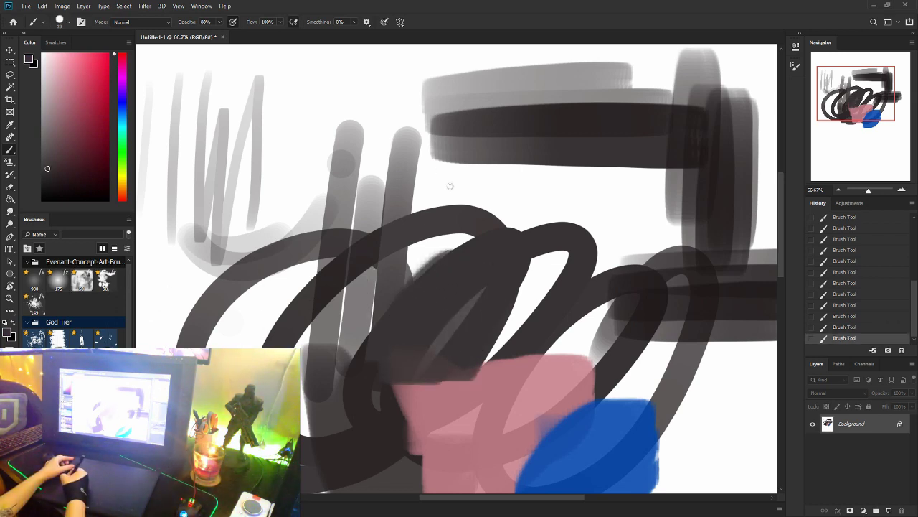
# - Close the Save As window without saving and adjust the Eraser size
pyautogui.hotkey('ctrl', 's')
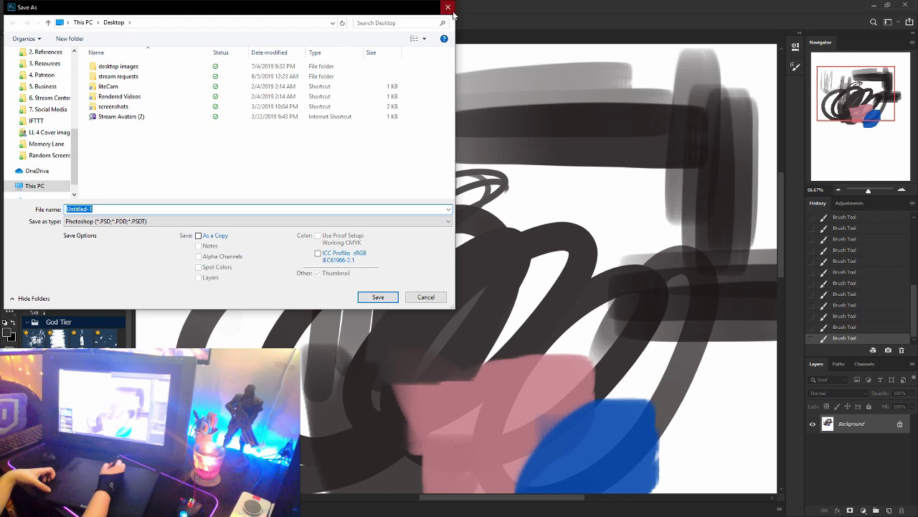
pyautogui.click(451, 10)
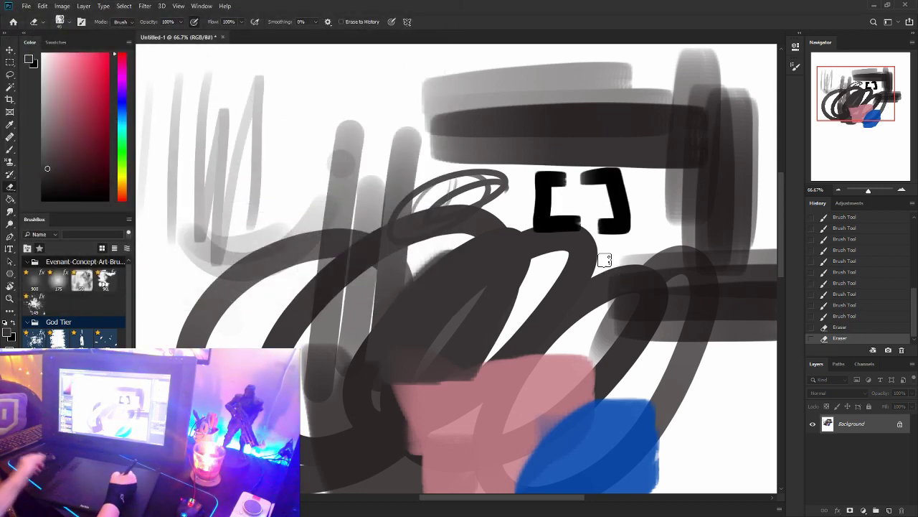
pyautogui.moveTo(611, 240)
pyautogui.mouseDown()
pyautogui.moveTo(641, 189)
pyautogui.moveTo(639, 215)
pyautogui.mouseUp()
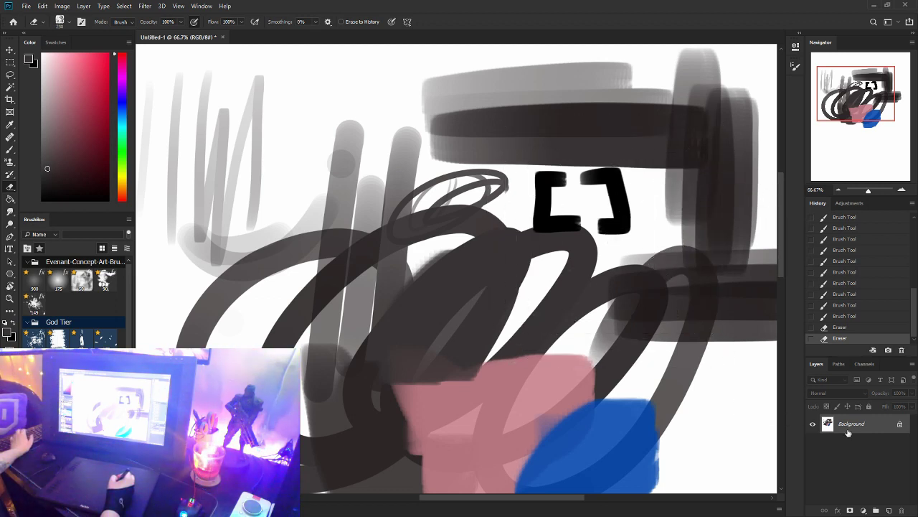
# - Add Layer 1 and bucket-fill it white to hide the test strokes
pyautogui.click(888, 510)
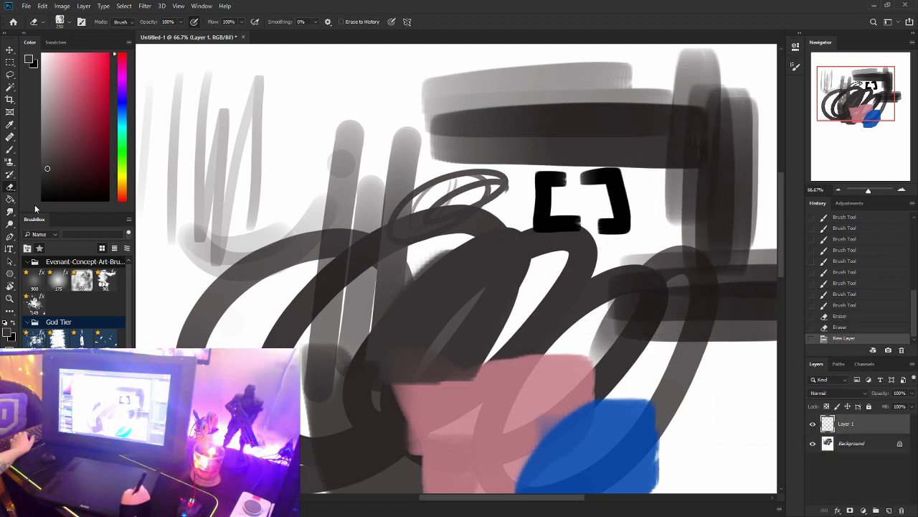
pyautogui.click(10, 199)
pyautogui.press('x')
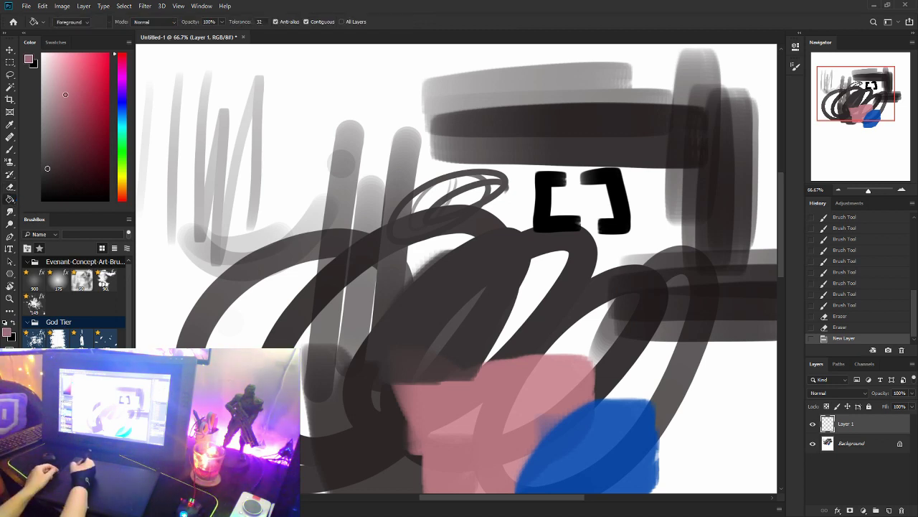
pyautogui.click(486, 289)
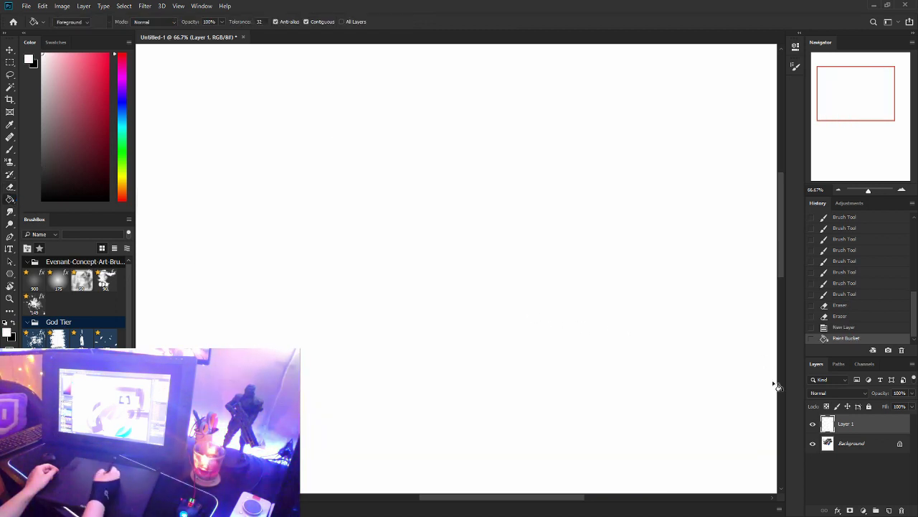
# - Add an empty Layer 2 on top, ready to brush in black
pyautogui.click(890, 511)
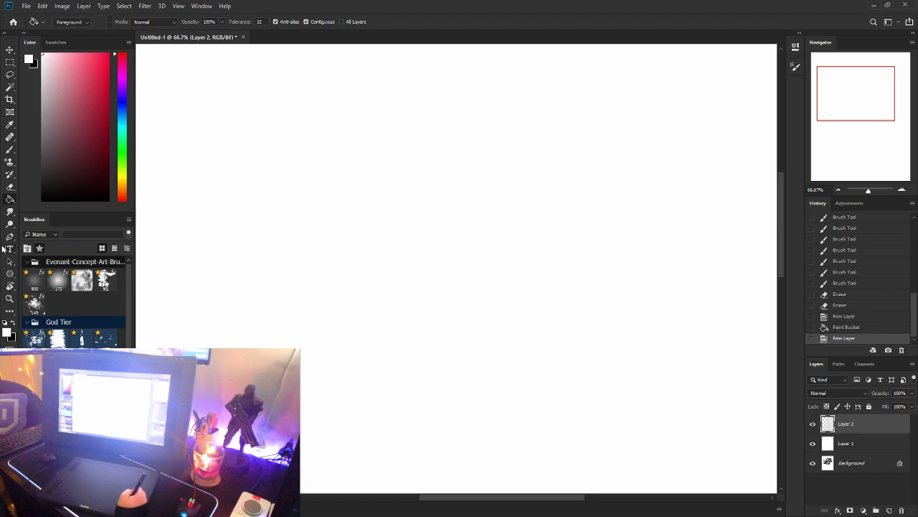
pyautogui.click(10, 151)
pyautogui.press('x')
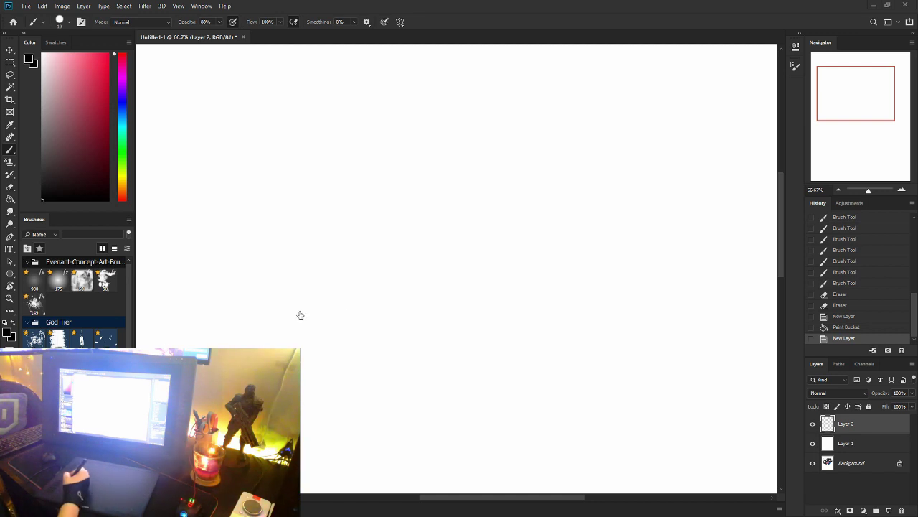
# - On Layer 2, paint a dab, a faint diagonal, two thick verticals and a curved crossbar
pyautogui.click(416, 299)
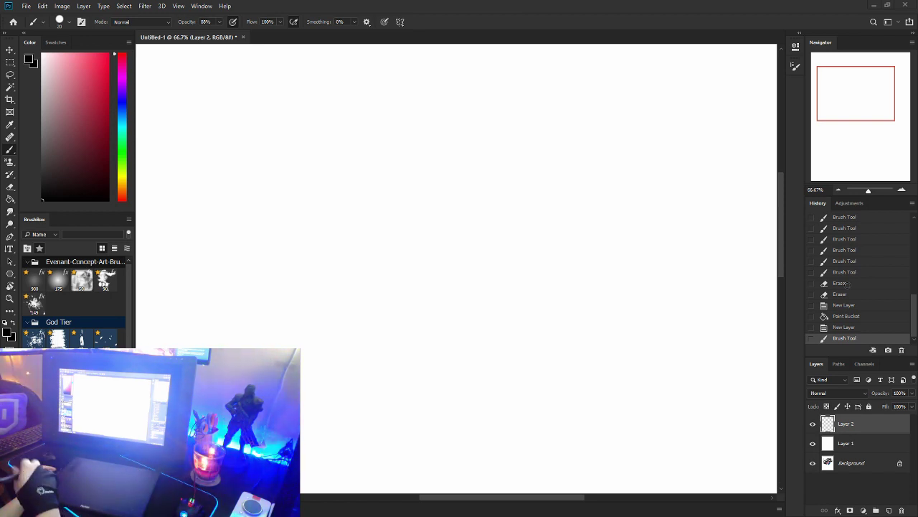
pyautogui.moveTo(379, 267); pyautogui.dragTo(400, 244)
pyautogui.moveTo(400, 242)
pyautogui.mouseDown()
pyautogui.moveTo(405, 281)
pyautogui.moveTo(438, 313)
pyautogui.mouseUp()
pyautogui.moveTo(429, 282)
pyautogui.mouseDown()
pyautogui.moveTo(364, 300)
pyautogui.moveTo(467, 249)
pyautogui.mouseUp()
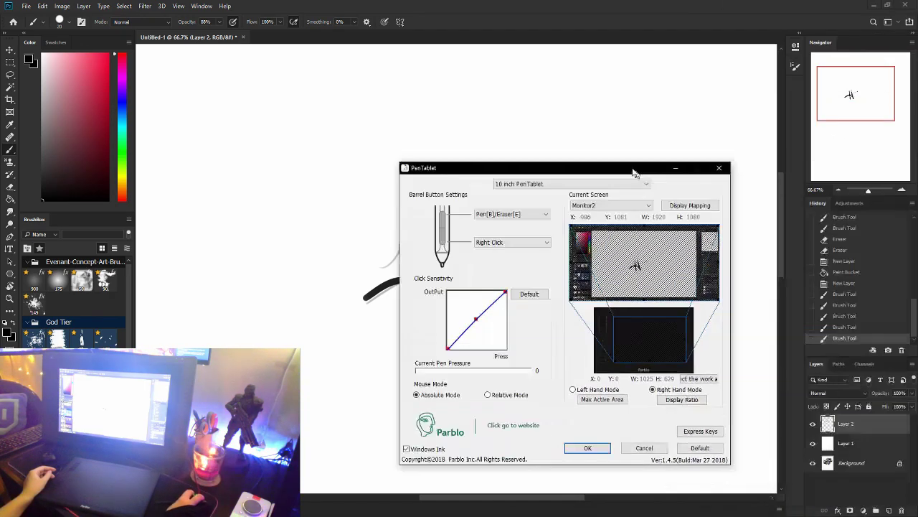
# - Turn Windows Ink off and draw two test strokes on the right
pyautogui.click(363, 406)
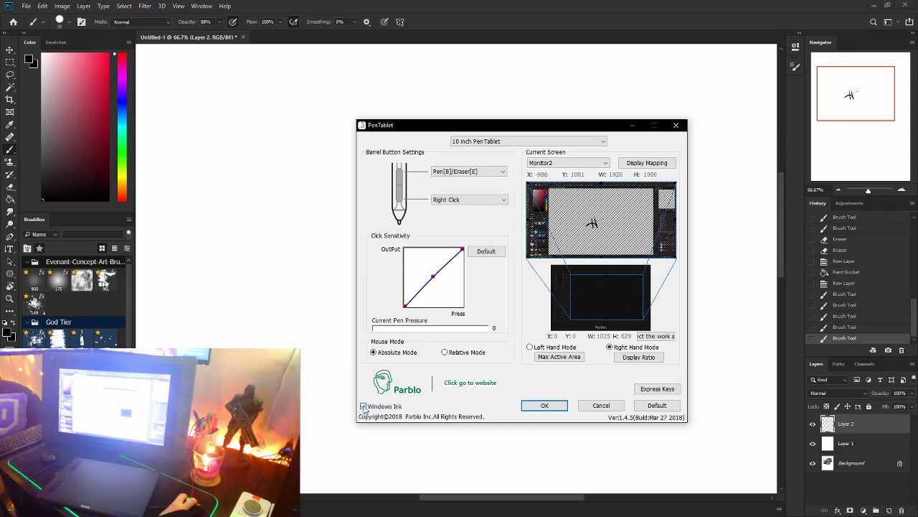
pyautogui.click(364, 406)
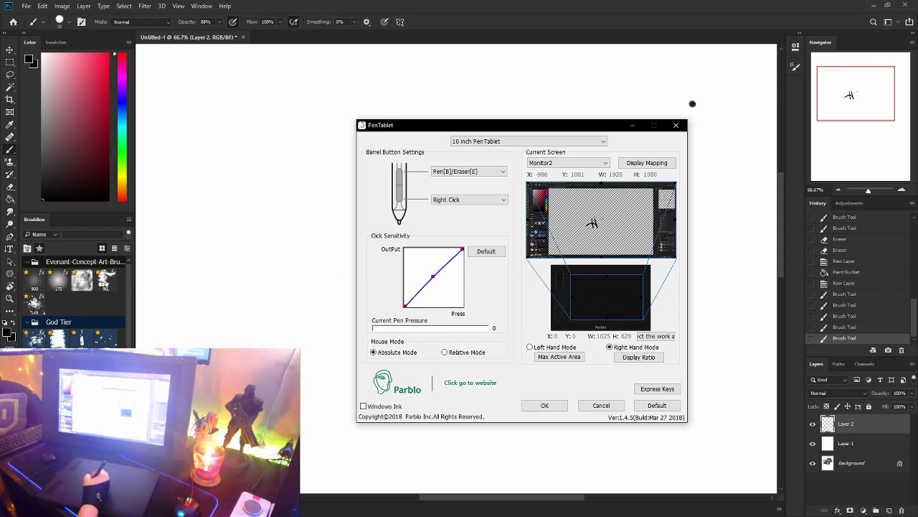
pyautogui.moveTo(716, 102); pyautogui.dragTo(705, 238)
pyautogui.moveTo(730, 171); pyautogui.dragTo(717, 369)
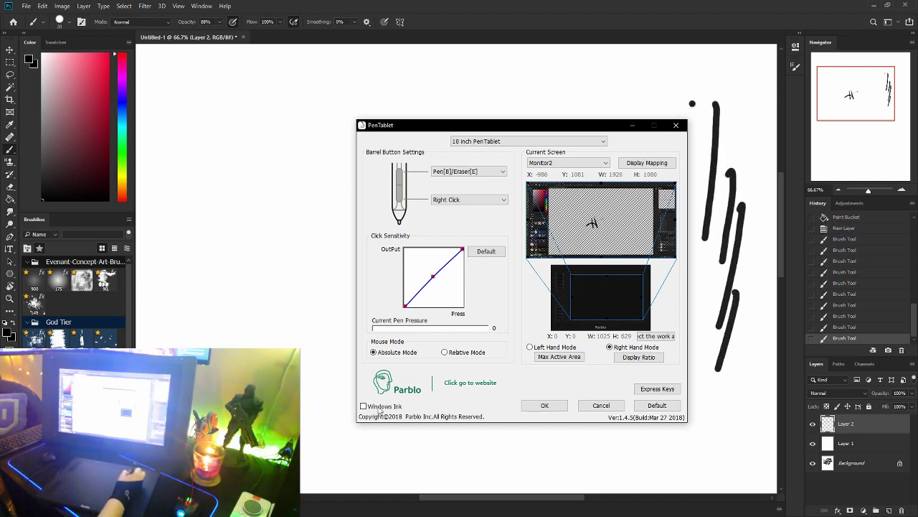
# - Re-enable Windows Ink, draw pressure test strokes and loops on the left, then close the settings
pyautogui.click(363, 407)
pyautogui.moveTo(210, 276); pyautogui.dragTo(204, 317)
pyautogui.moveTo(234, 264); pyautogui.dragTo(231, 341)
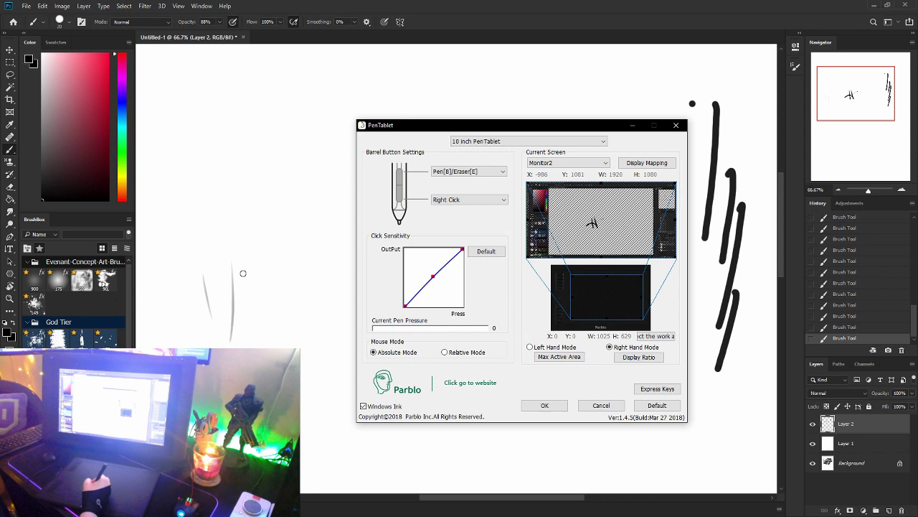
pyautogui.moveTo(233, 240); pyautogui.dragTo(186, 347)
pyautogui.moveTo(231, 244)
pyautogui.mouseDown()
pyautogui.moveTo(245, 221)
pyautogui.moveTo(237, 302)
pyautogui.mouseUp()
pyautogui.moveTo(262, 173); pyautogui.dragTo(294, 308)
pyautogui.moveTo(290, 176); pyautogui.dragTo(295, 310)
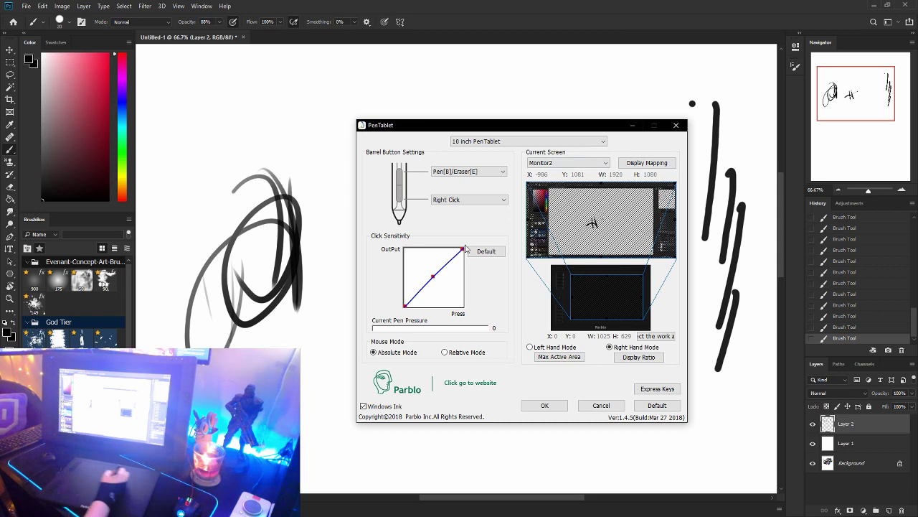
pyautogui.click(676, 125)
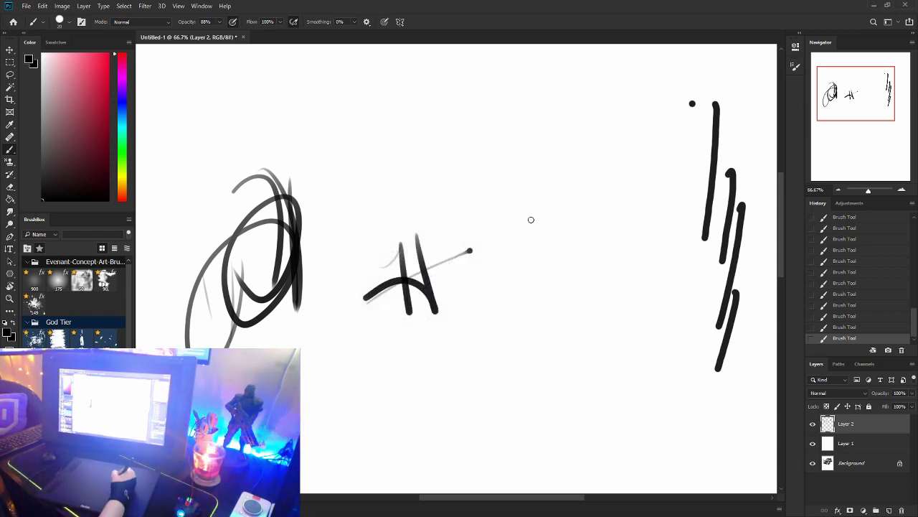
# - Draw the eye's lower line and a thick upper lash line, zoomed to 100%
pyautogui.moveTo(528, 273); pyautogui.dragTo(582, 228)
pyautogui.moveTo(539, 249)
pyautogui.mouseDown()
pyautogui.moveTo(589, 223)
pyautogui.moveTo(560, 262)
pyautogui.moveTo(564, 253)
pyautogui.moveTo(544, 253)
pyautogui.moveTo(567, 249)
pyautogui.moveTo(542, 251)
pyautogui.moveTo(552, 263)
pyautogui.moveTo(560, 258)
pyautogui.moveTo(551, 260)
pyautogui.moveTo(540, 239)
pyautogui.moveTo(570, 205)
pyautogui.moveTo(541, 238)
pyautogui.moveTo(588, 199)
pyautogui.moveTo(545, 230)
pyautogui.moveTo(654, 178)
pyautogui.moveTo(519, 255)
pyautogui.moveTo(644, 184)
pyautogui.mouseUp()
pyautogui.hotkey('ctrl', '+')
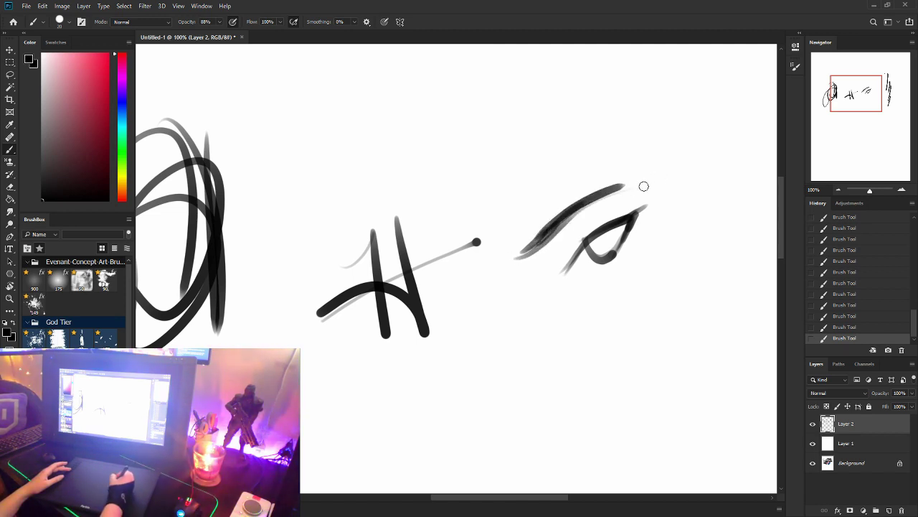
pyautogui.moveTo(557, 268)
pyautogui.mouseDown()
pyautogui.moveTo(588, 229)
pyautogui.moveTo(567, 282)
pyautogui.mouseUp()
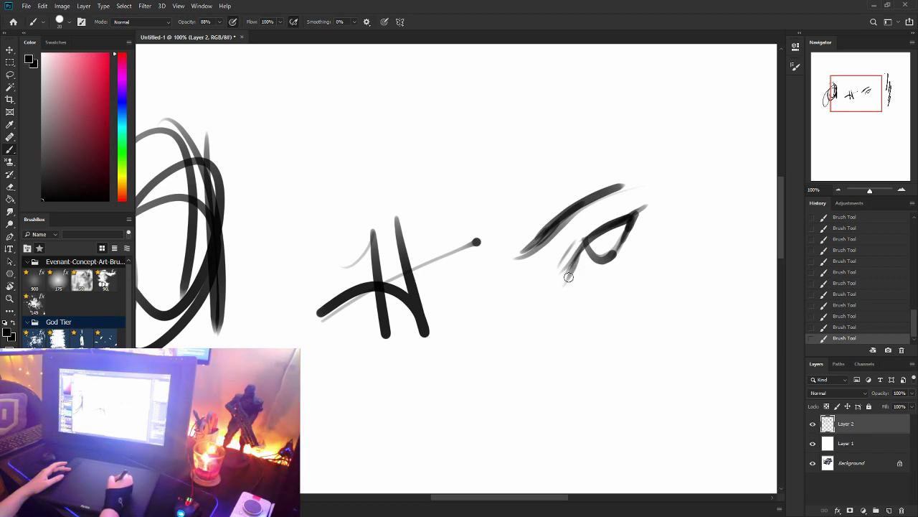
pyautogui.moveTo(512, 255)
pyautogui.mouseDown()
pyautogui.moveTo(542, 244)
pyautogui.moveTo(594, 193)
pyautogui.mouseUp()
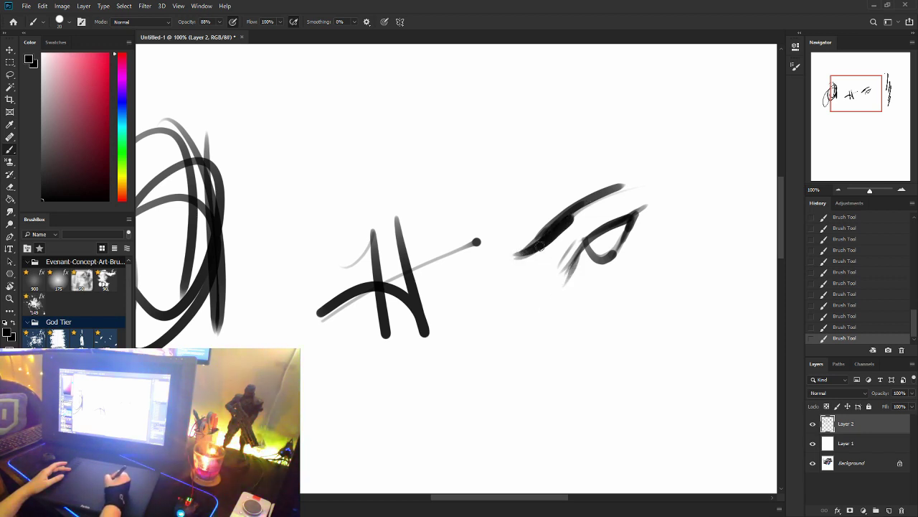
pyautogui.moveTo(521, 254)
pyautogui.mouseDown()
pyautogui.moveTo(606, 197)
pyautogui.moveTo(657, 180)
pyautogui.mouseUp()
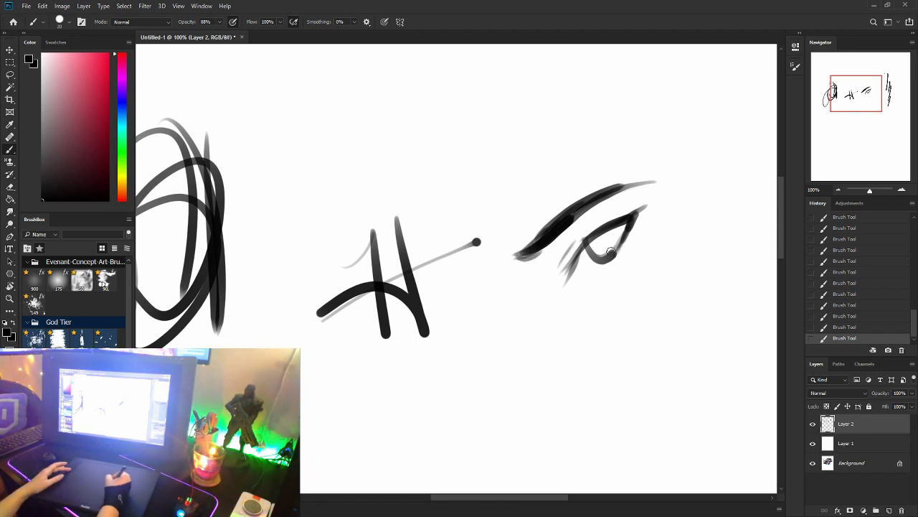
# - Shade the iris grey, extend the lower-left line, and add a white highlight
pyautogui.moveTo(594, 247); pyautogui.dragTo(626, 222)
pyautogui.moveTo(574, 263); pyautogui.dragTo(560, 290)
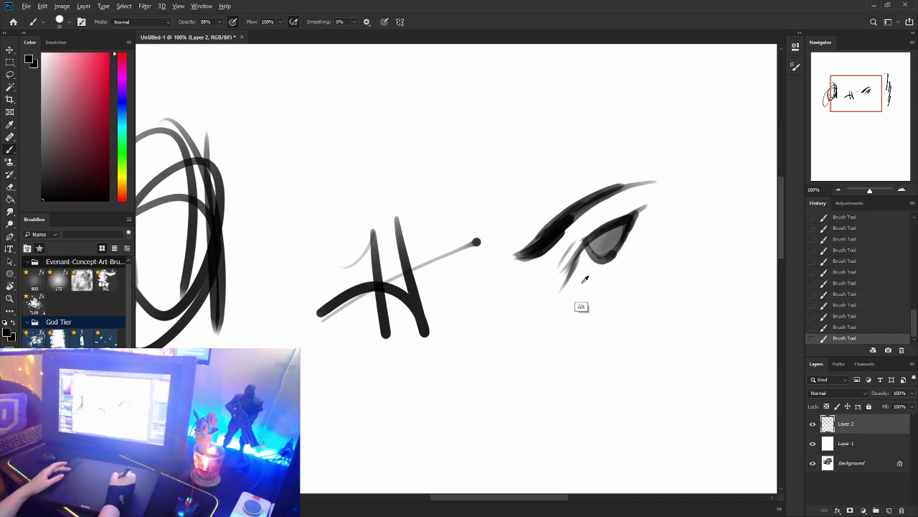
pyautogui.press('x')
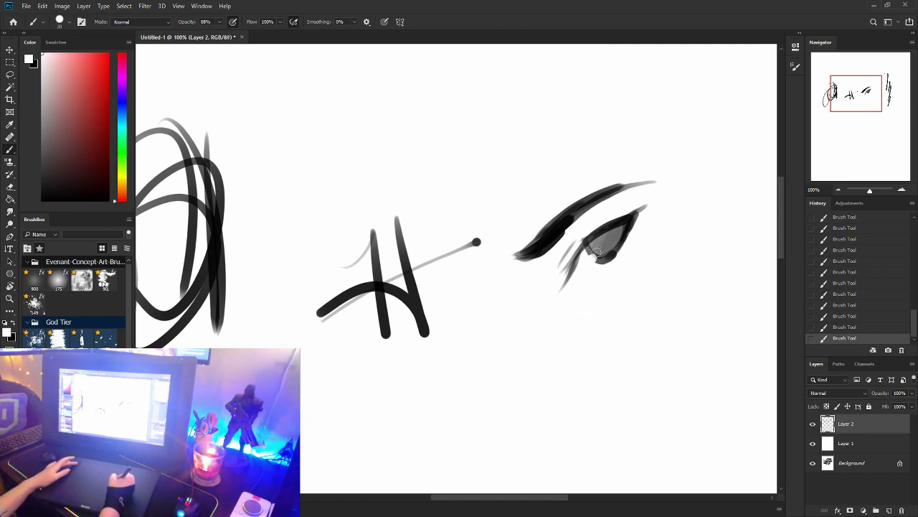
pyautogui.moveTo(587, 246); pyautogui.dragTo(599, 232)
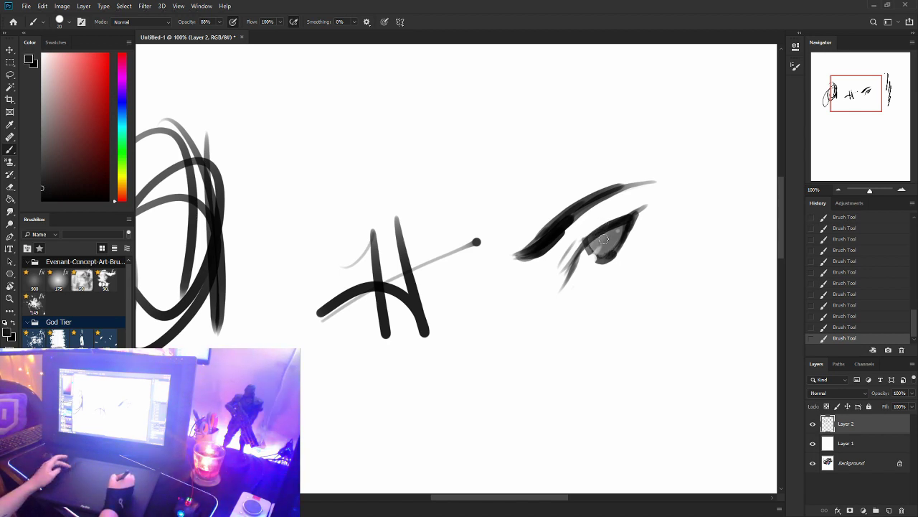
# - Back in black, sketch the head's right side, chin, left ear and a dark eye
pyautogui.press('x')
pyautogui.scroll(-3, 502, 319)
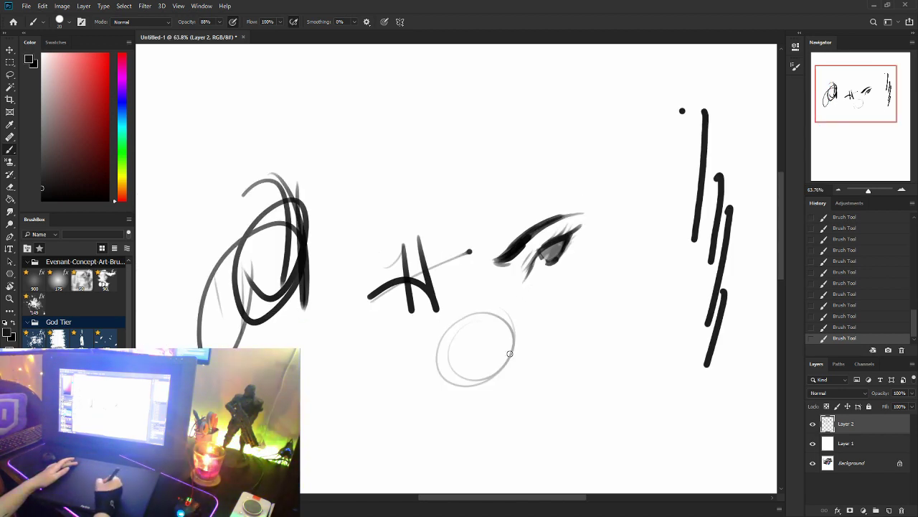
pyautogui.moveTo(510, 353)
pyautogui.mouseDown()
pyautogui.moveTo(512, 386)
pyautogui.moveTo(490, 412)
pyautogui.mouseUp()
pyautogui.moveTo(449, 388); pyautogui.dragTo(490, 413)
pyautogui.moveTo(428, 368)
pyautogui.mouseDown()
pyautogui.moveTo(427, 384)
pyautogui.moveTo(447, 392)
pyautogui.mouseUp()
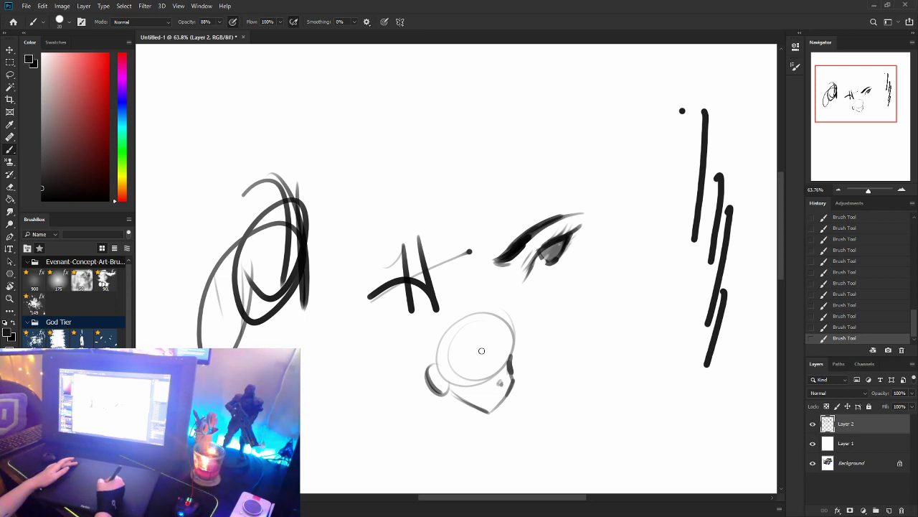
pyautogui.moveTo(460, 363)
pyautogui.mouseDown()
pyautogui.moveTo(479, 368)
pyautogui.moveTo(459, 366)
pyautogui.moveTo(477, 368)
pyautogui.moveTo(484, 348)
pyautogui.moveTo(508, 354)
pyautogui.mouseUp()
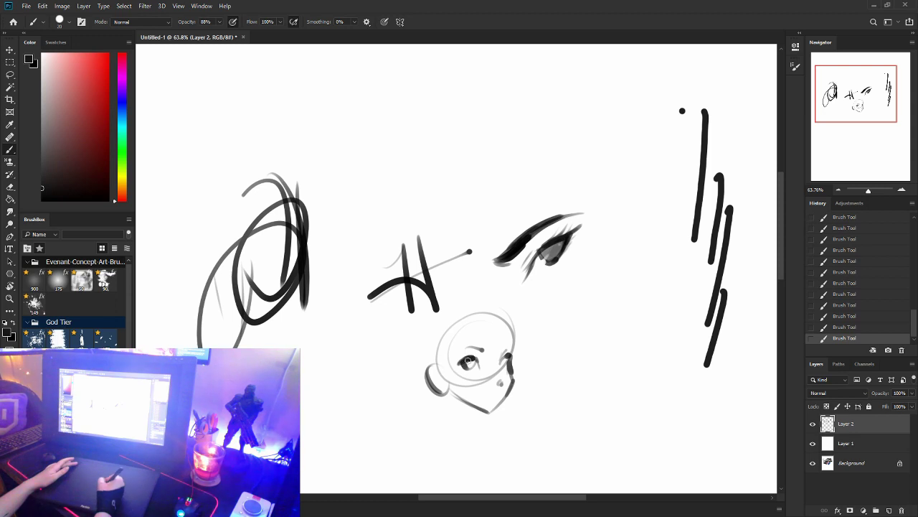
pyautogui.moveTo(468, 360)
pyautogui.mouseDown()
pyautogui.moveTo(470, 349)
pyautogui.moveTo(486, 351)
pyautogui.mouseUp()
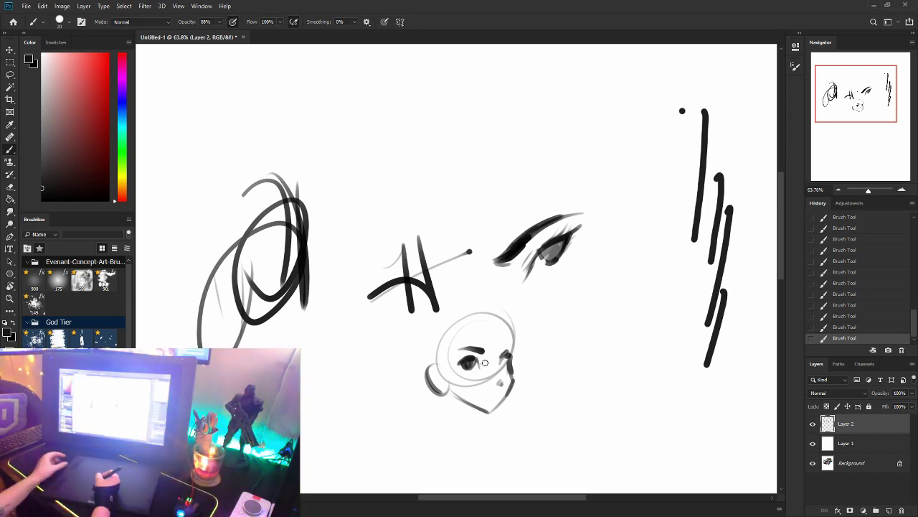
# - Darken the head's right side and ear, undo one mark, redraw it, and enlarge the eye
pyautogui.moveTo(514, 366)
pyautogui.mouseDown()
pyautogui.moveTo(488, 411)
pyautogui.moveTo(449, 390)
pyautogui.moveTo(485, 411)
pyautogui.mouseUp()
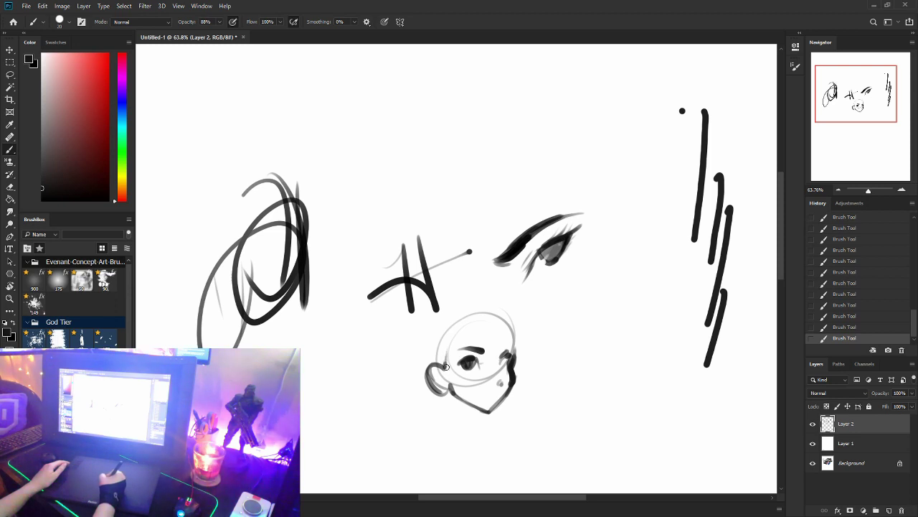
pyautogui.moveTo(452, 351); pyautogui.dragTo(448, 378)
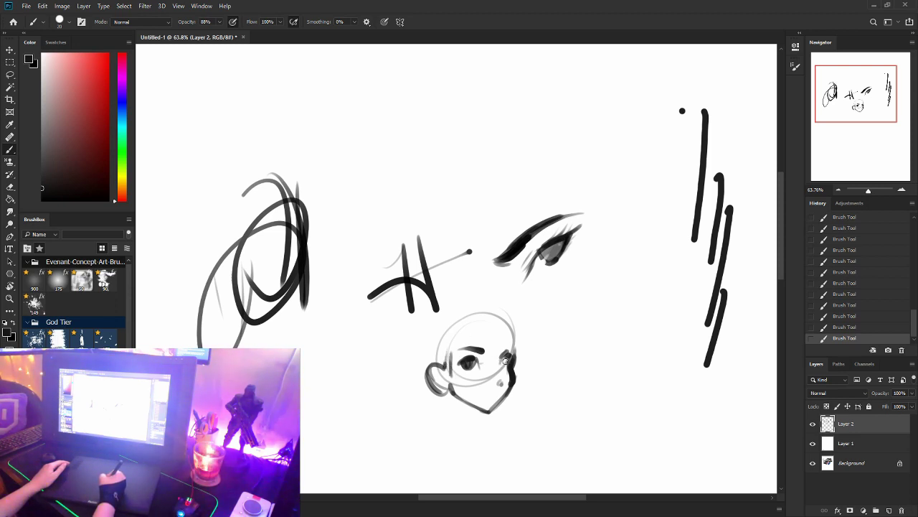
pyautogui.moveTo(505, 363); pyautogui.dragTo(509, 355)
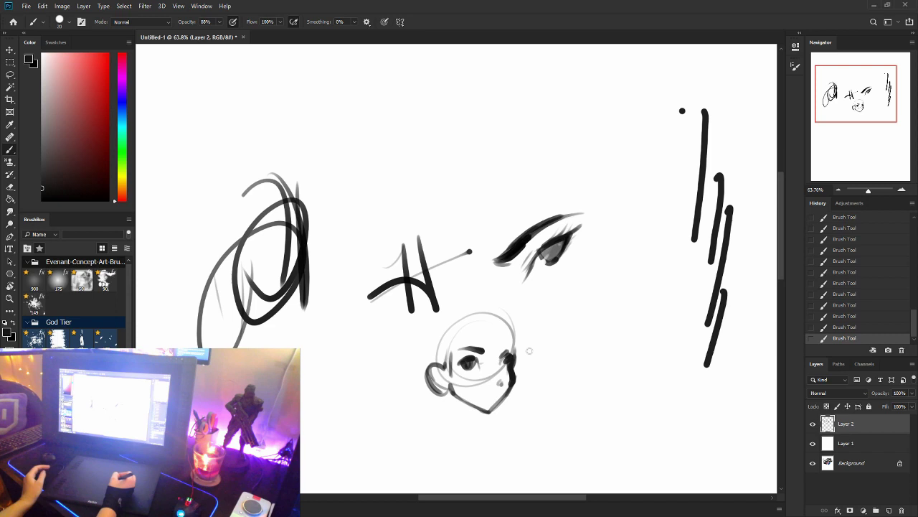
pyautogui.click(844, 328)
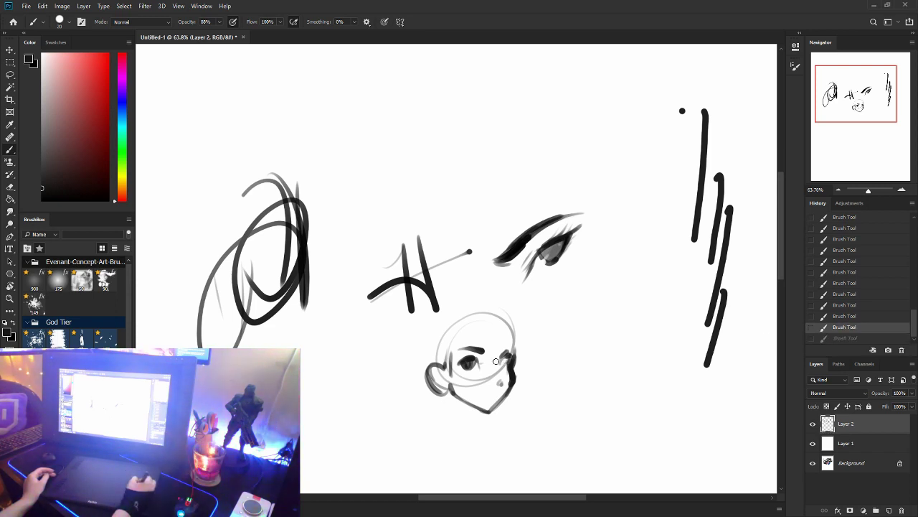
pyautogui.moveTo(503, 363); pyautogui.dragTo(506, 366)
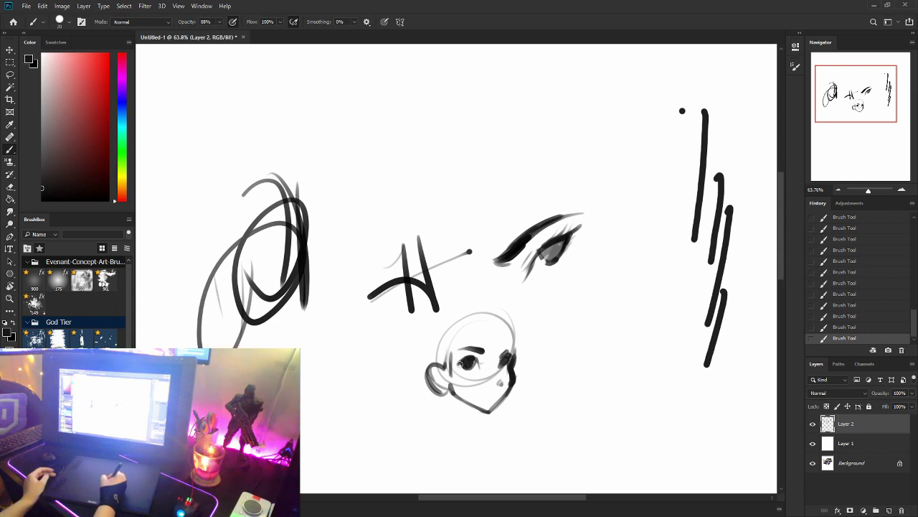
pyautogui.moveTo(469, 361)
pyautogui.mouseDown()
pyautogui.moveTo(482, 365)
pyautogui.moveTo(487, 351)
pyautogui.mouseUp()
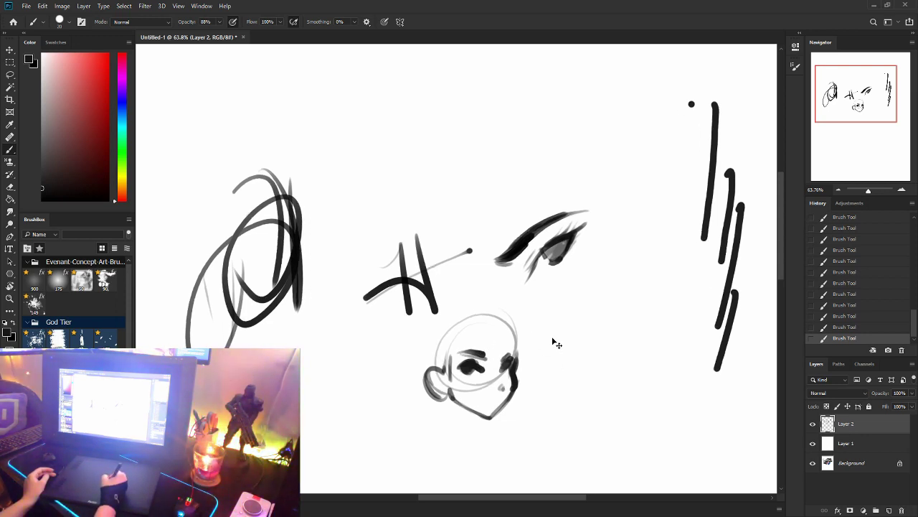
# - At 66.7% zoom, draw and darken a curved mark right of the head
pyautogui.hotkey('ctrl', '=')
pyautogui.moveTo(564, 331)
pyautogui.mouseDown()
pyautogui.moveTo(528, 334)
pyautogui.moveTo(488, 308)
pyautogui.moveTo(531, 288)
pyautogui.moveTo(507, 323)
pyautogui.moveTo(530, 306)
pyautogui.moveTo(504, 340)
pyautogui.mouseUp()
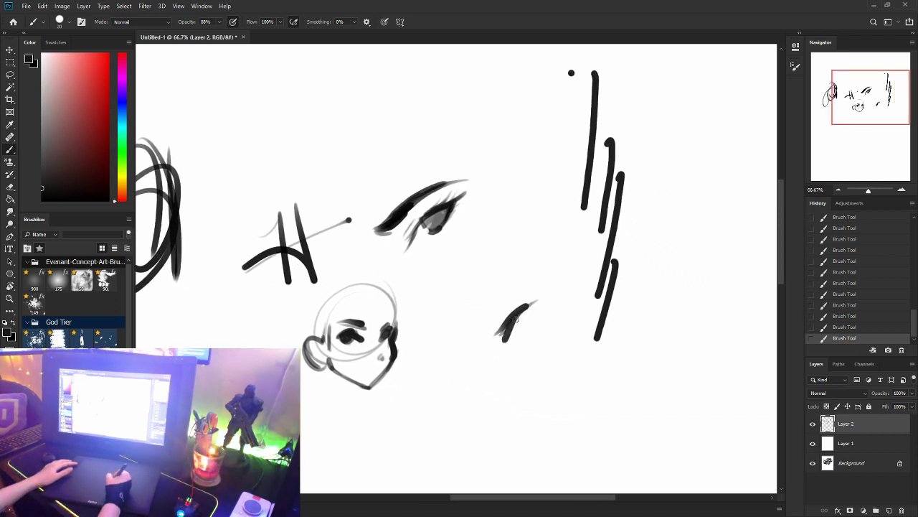
pyautogui.moveTo(535, 302)
pyautogui.mouseDown()
pyautogui.moveTo(510, 331)
pyautogui.moveTo(489, 315)
pyautogui.moveTo(483, 326)
pyautogui.moveTo(514, 291)
pyautogui.mouseUp()
pyautogui.moveTo(513, 330)
pyautogui.mouseDown()
pyautogui.moveTo(526, 313)
pyautogui.moveTo(515, 331)
pyautogui.mouseUp()
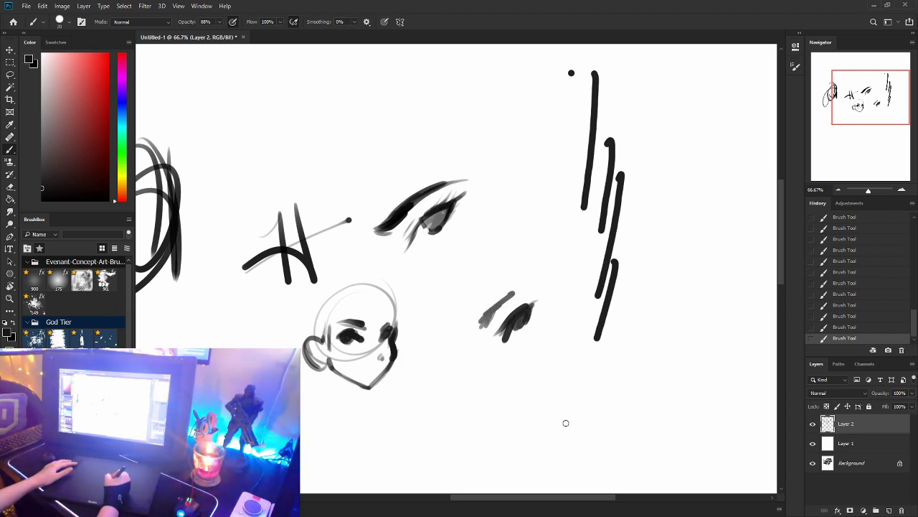
# - Draw a tiny face with dash eyes, dot nose, mouth and side mark, then pan up
pyautogui.moveTo(507, 416); pyautogui.dragTo(547, 408)
pyautogui.moveTo(507, 424); pyautogui.dragTo(615, 401)
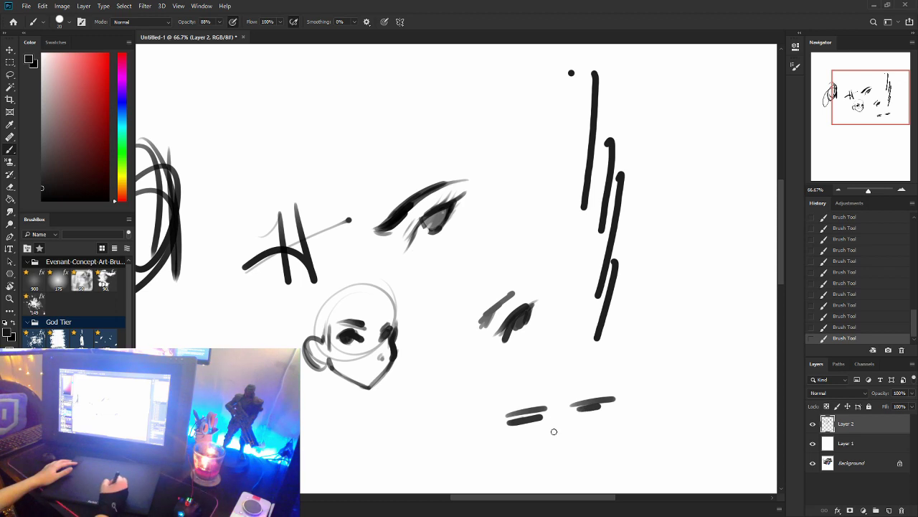
pyautogui.click(555, 433)
pyautogui.moveTo(551, 451); pyautogui.dragTo(574, 452)
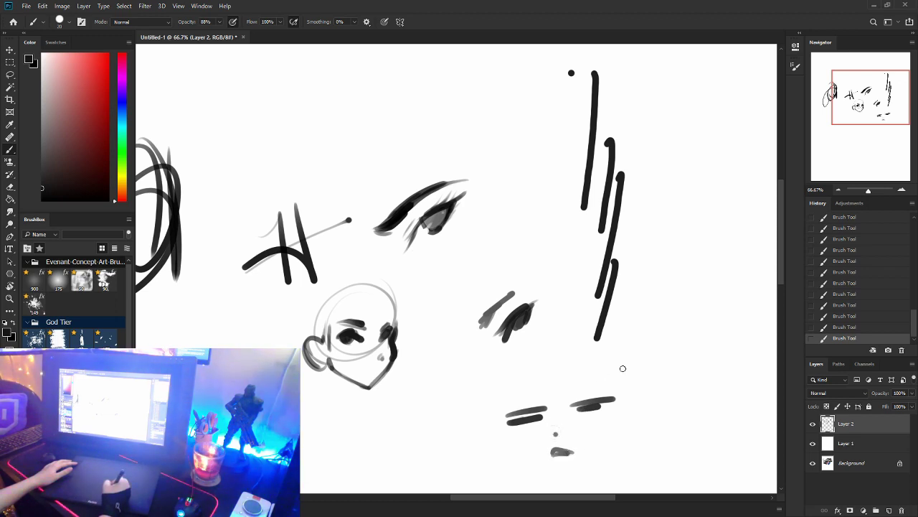
pyautogui.moveTo(614, 381)
pyautogui.mouseDown()
pyautogui.moveTo(640, 377)
pyautogui.moveTo(635, 390)
pyautogui.mouseUp()
pyautogui.moveTo(624, 305); pyautogui.dragTo(594, 296)
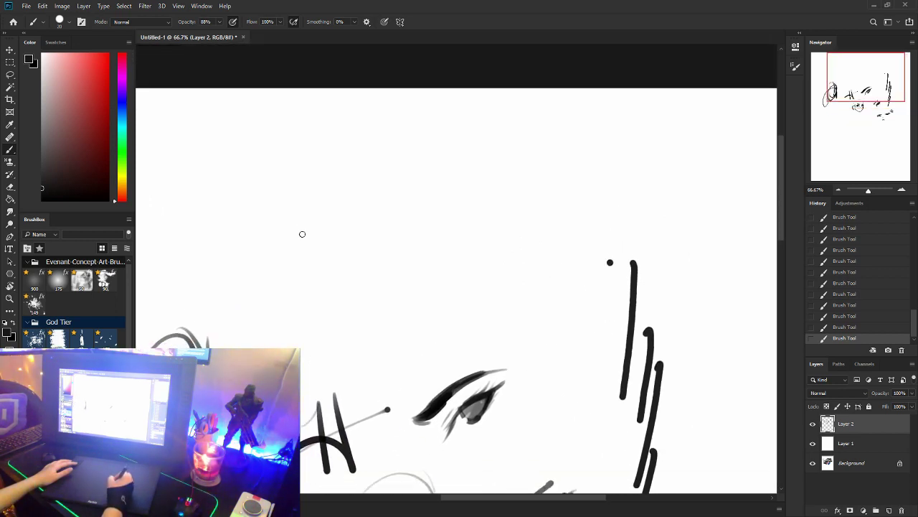
# - Draw a grey mountain ridge with hatched pine trees at both ends
pyautogui.moveTo(266, 267)
pyautogui.mouseDown()
pyautogui.moveTo(317, 227)
pyautogui.moveTo(387, 259)
pyautogui.mouseUp()
pyautogui.moveTo(410, 266); pyautogui.dragTo(455, 267)
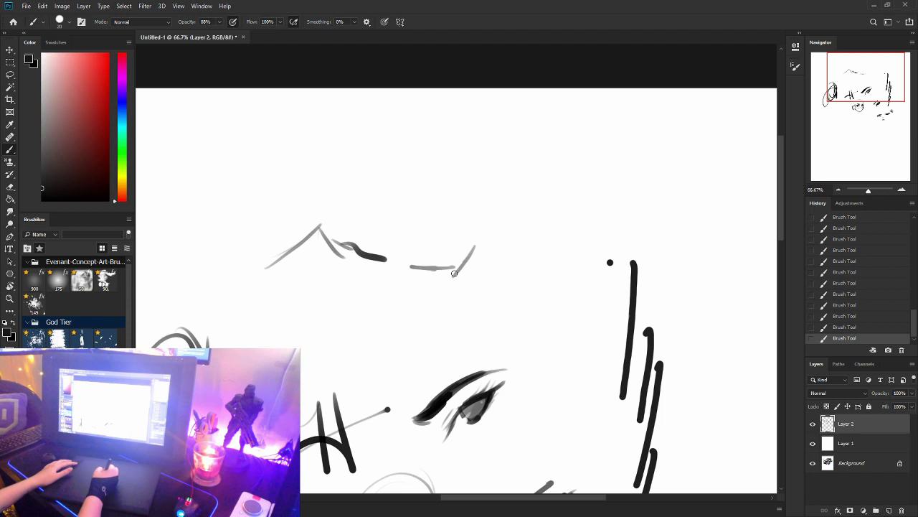
pyautogui.moveTo(454, 272)
pyautogui.mouseDown()
pyautogui.moveTo(477, 247)
pyautogui.moveTo(453, 296)
pyautogui.moveTo(485, 272)
pyautogui.moveTo(459, 298)
pyautogui.mouseUp()
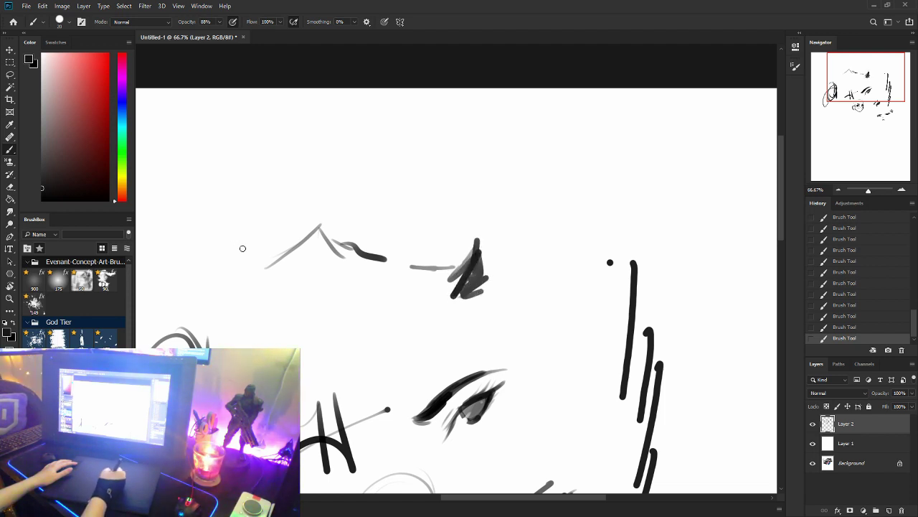
pyautogui.moveTo(243, 248)
pyautogui.mouseDown()
pyautogui.moveTo(262, 244)
pyautogui.moveTo(251, 294)
pyautogui.moveTo(276, 290)
pyautogui.moveTo(290, 272)
pyautogui.moveTo(296, 310)
pyautogui.moveTo(308, 310)
pyautogui.mouseUp()
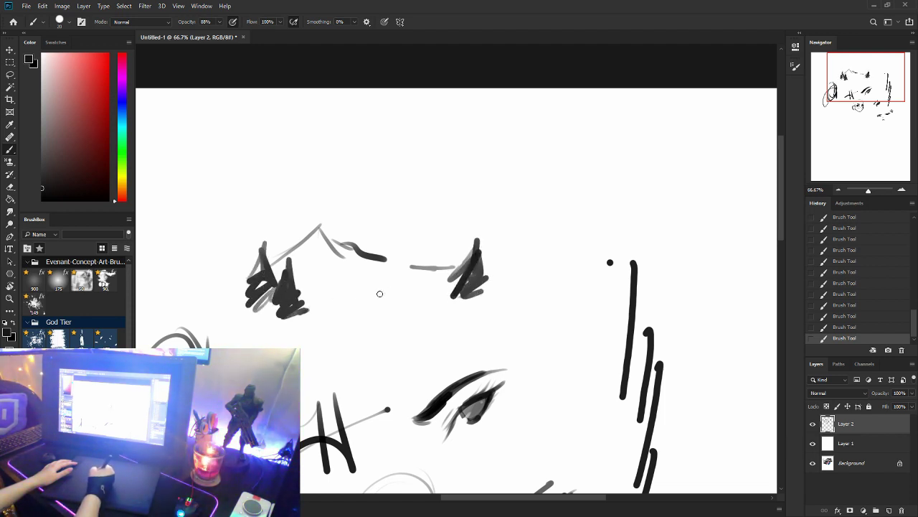
pyautogui.moveTo(432, 288); pyautogui.dragTo(346, 307)
# - Add grey ground lines and texture strokes beneath the trees
pyautogui.moveTo(362, 315)
pyautogui.mouseDown()
pyautogui.moveTo(378, 311)
pyautogui.moveTo(263, 328)
pyautogui.mouseUp()
pyautogui.moveTo(355, 330); pyautogui.dragTo(243, 332)
pyautogui.moveTo(359, 320); pyautogui.dragTo(380, 315)
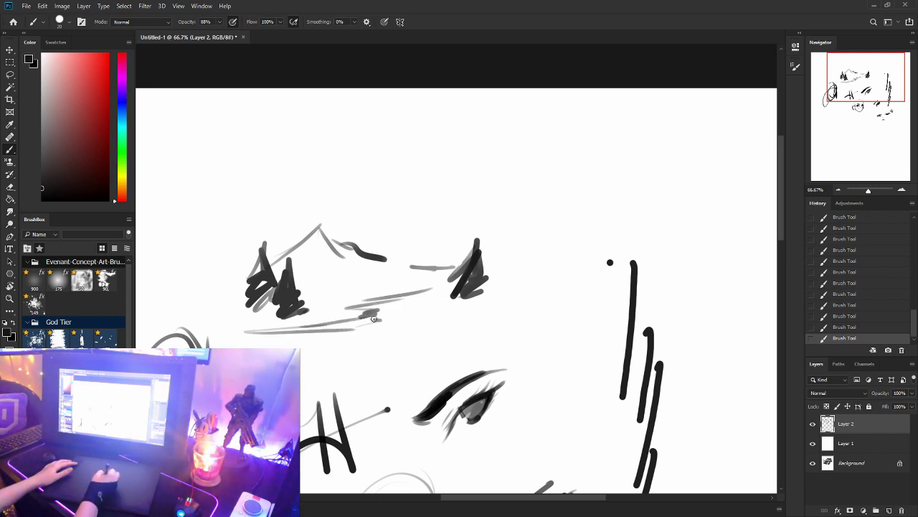
pyautogui.moveTo(443, 287); pyautogui.dragTo(409, 296)
pyautogui.moveTo(427, 264)
pyautogui.mouseDown()
pyautogui.moveTo(446, 239)
pyautogui.moveTo(496, 268)
pyautogui.mouseUp()
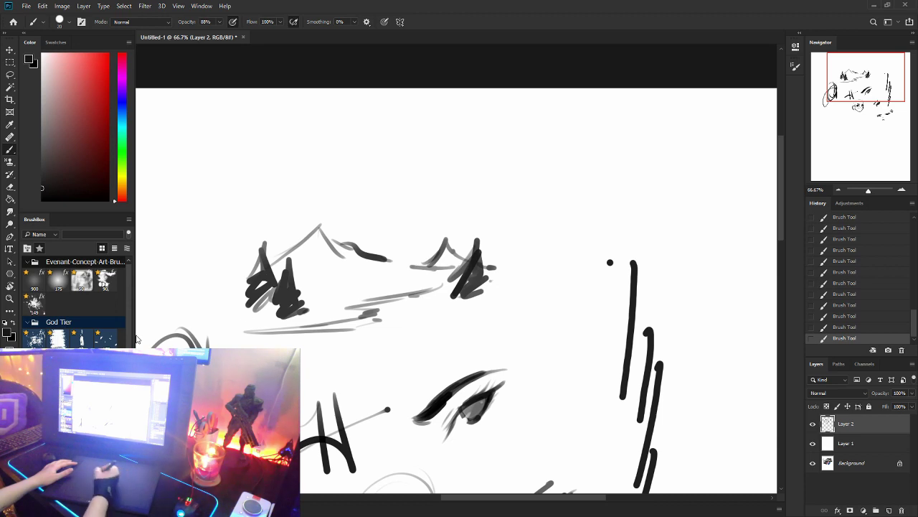
# - With a different BrushBox brush, letter '10/10' above the sketches and zoom out
pyautogui.click(81, 279)
pyautogui.moveTo(553, 161)
pyautogui.mouseDown()
pyautogui.moveTo(588, 191)
pyautogui.moveTo(597, 167)
pyautogui.moveTo(602, 211)
pyautogui.mouseUp()
pyautogui.moveTo(631, 180); pyautogui.dragTo(629, 208)
pyautogui.moveTo(671, 175)
pyautogui.mouseDown()
pyautogui.moveTo(657, 185)
pyautogui.moveTo(666, 172)
pyautogui.mouseUp()
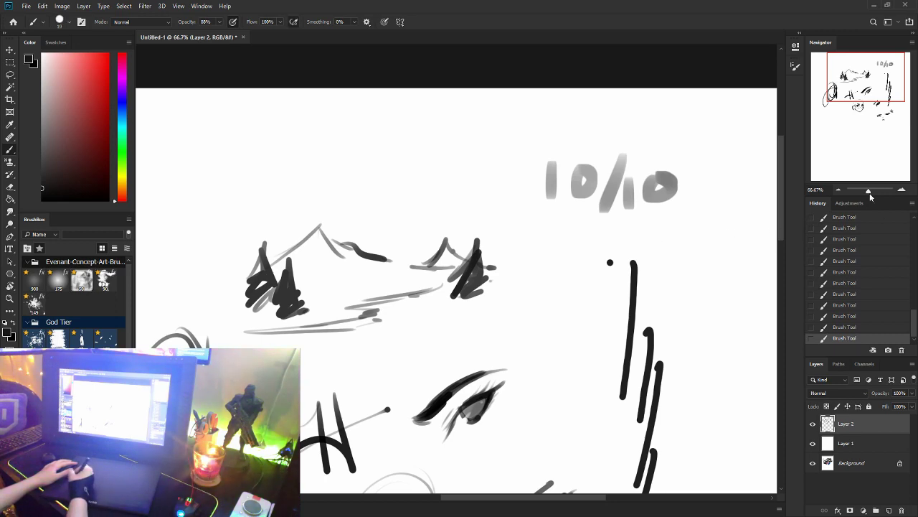
pyautogui.moveTo(869, 193); pyautogui.dragTo(866, 188)
# - Zoom in to about 64% and thicken the right and left pines with dark hatching
pyautogui.click(866, 131)
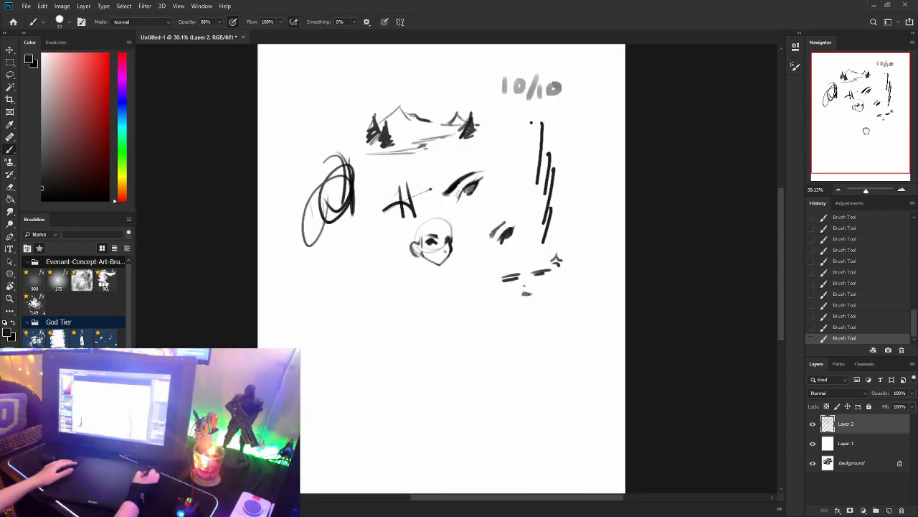
pyautogui.moveTo(865, 131); pyautogui.dragTo(864, 134)
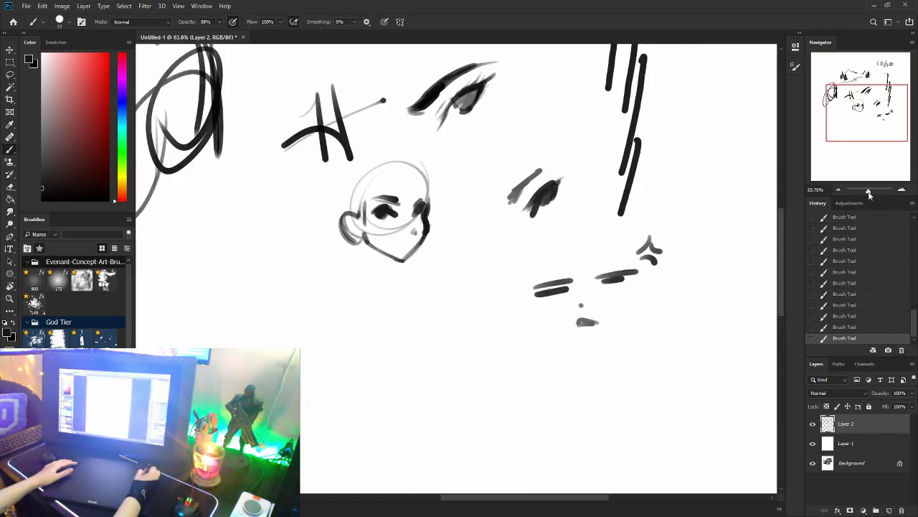
pyautogui.moveTo(866, 189); pyautogui.dragTo(868, 189)
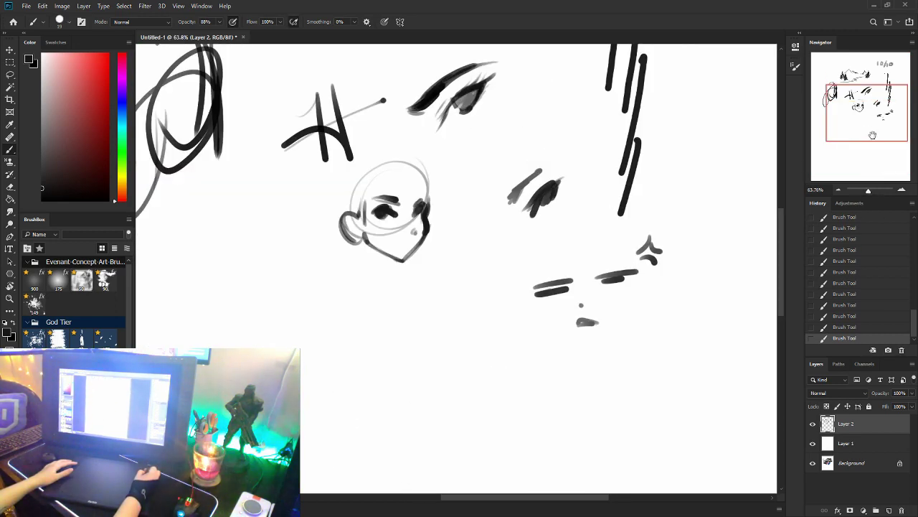
pyautogui.moveTo(872, 135); pyautogui.dragTo(869, 112)
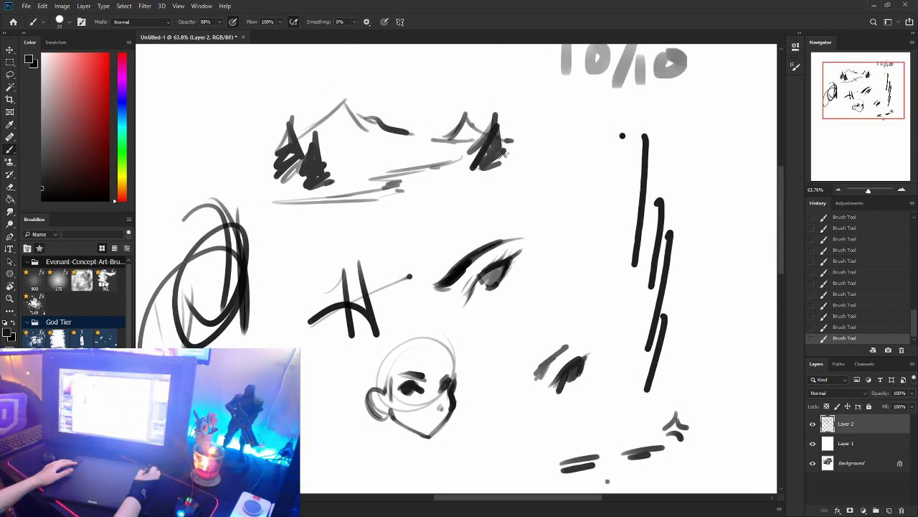
pyautogui.moveTo(504, 152)
pyautogui.mouseDown()
pyautogui.moveTo(488, 176)
pyautogui.moveTo(495, 185)
pyautogui.moveTo(472, 148)
pyautogui.moveTo(478, 171)
pyautogui.moveTo(465, 188)
pyautogui.moveTo(517, 136)
pyautogui.moveTo(531, 173)
pyautogui.moveTo(524, 183)
pyautogui.mouseUp()
pyautogui.moveTo(260, 176)
pyautogui.mouseDown()
pyautogui.moveTo(253, 159)
pyautogui.moveTo(270, 133)
pyautogui.moveTo(267, 186)
pyautogui.moveTo(295, 189)
pyautogui.mouseUp()
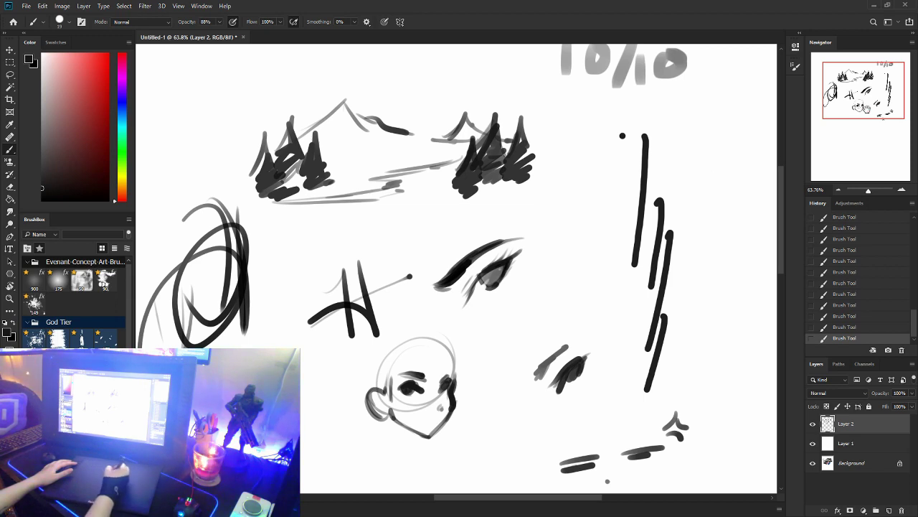
# - Retrace the '10/10' in darker strokes, then zoom out slightly
pyautogui.moveTo(866, 109); pyautogui.dragTo(865, 105)
pyautogui.moveTo(575, 74); pyautogui.dragTo(577, 106)
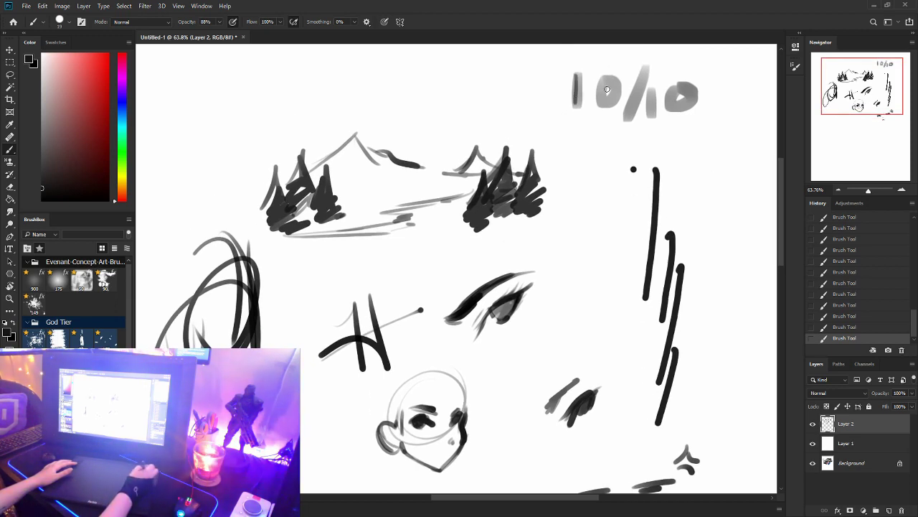
pyautogui.moveTo(608, 77)
pyautogui.mouseDown()
pyautogui.moveTo(598, 97)
pyautogui.moveTo(609, 77)
pyautogui.mouseUp()
pyautogui.moveTo(627, 120)
pyautogui.mouseDown()
pyautogui.moveTo(655, 64)
pyautogui.moveTo(654, 118)
pyautogui.mouseUp()
pyautogui.moveTo(685, 94)
pyautogui.mouseDown()
pyautogui.moveTo(678, 89)
pyautogui.moveTo(689, 109)
pyautogui.moveTo(682, 86)
pyautogui.mouseUp()
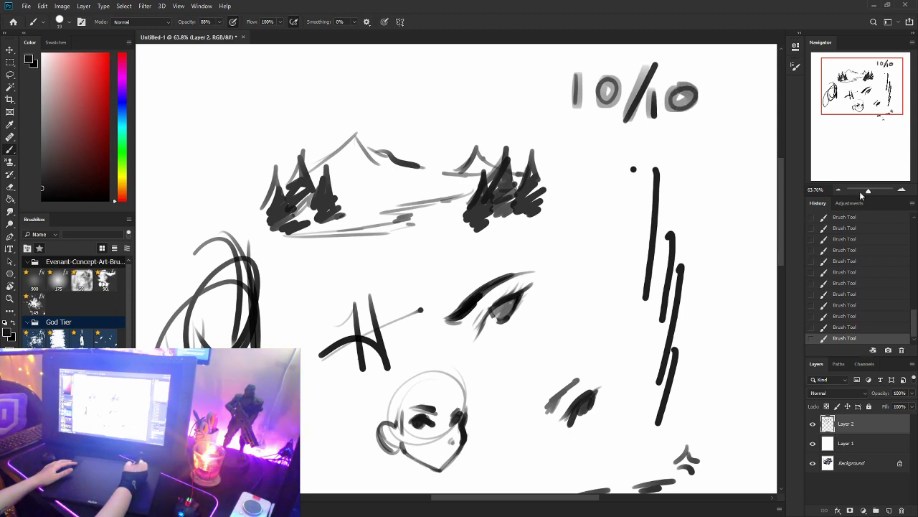
pyautogui.moveTo(866, 192)
pyautogui.mouseDown()
pyautogui.moveTo(857, 193)
pyautogui.moveTo(869, 193)
pyautogui.mouseUp()
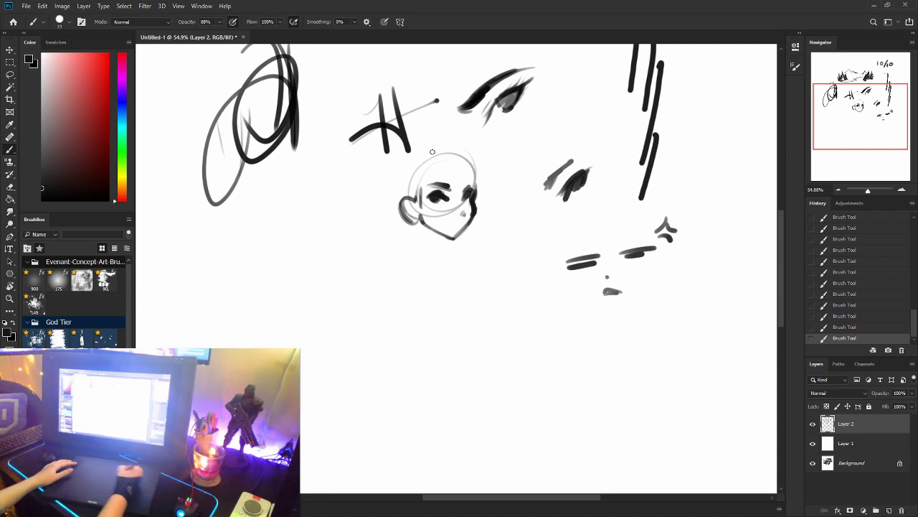
# - Paint white highlight strokes into the small head's left eye
pyautogui.press('x')
pyautogui.click(443, 196)
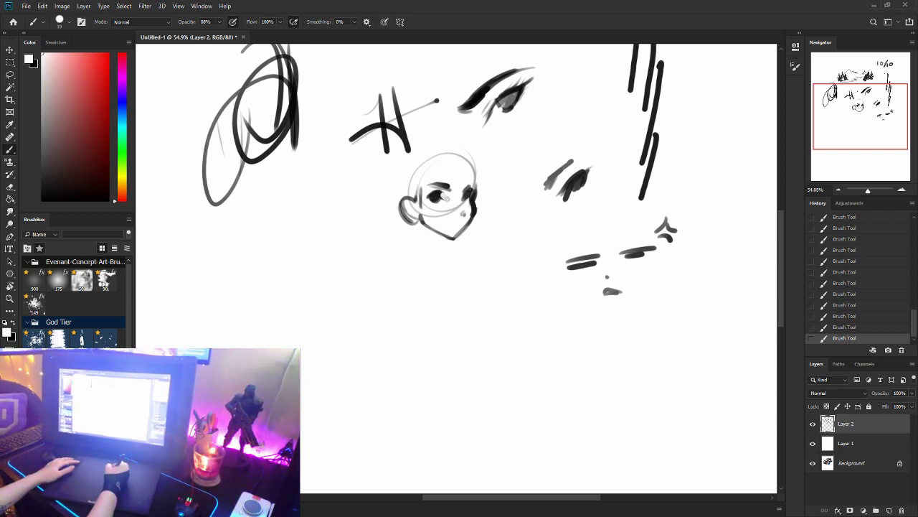
pyautogui.moveTo(428, 190); pyautogui.dragTo(445, 195)
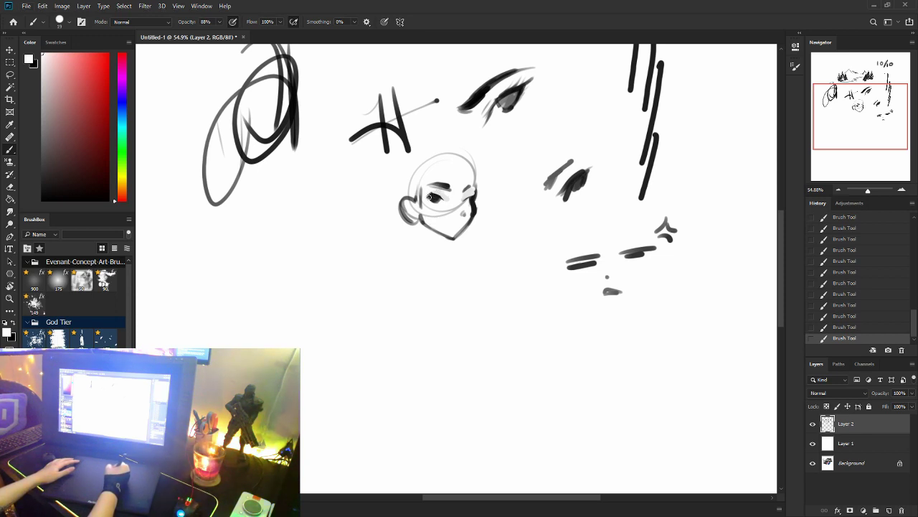
pyautogui.moveTo(430, 196); pyautogui.dragTo(444, 199)
# - Repaint the left eye in black and darken the pair of eye strokes to its right
pyautogui.press('x')
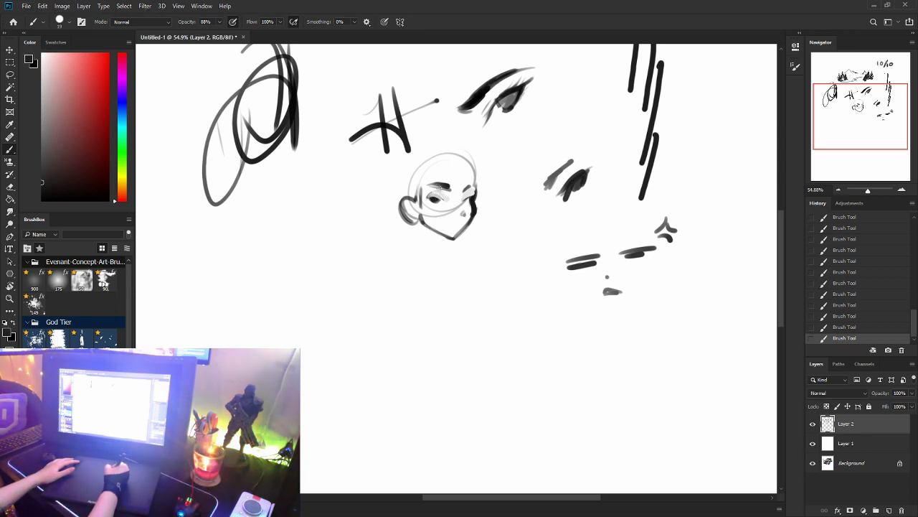
pyautogui.moveTo(429, 196); pyautogui.dragTo(471, 194)
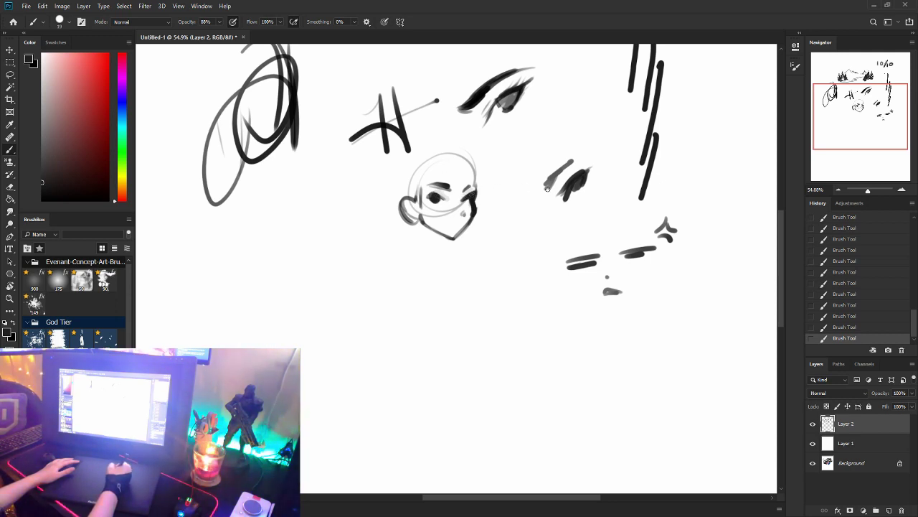
pyautogui.moveTo(545, 188); pyautogui.dragTo(574, 160)
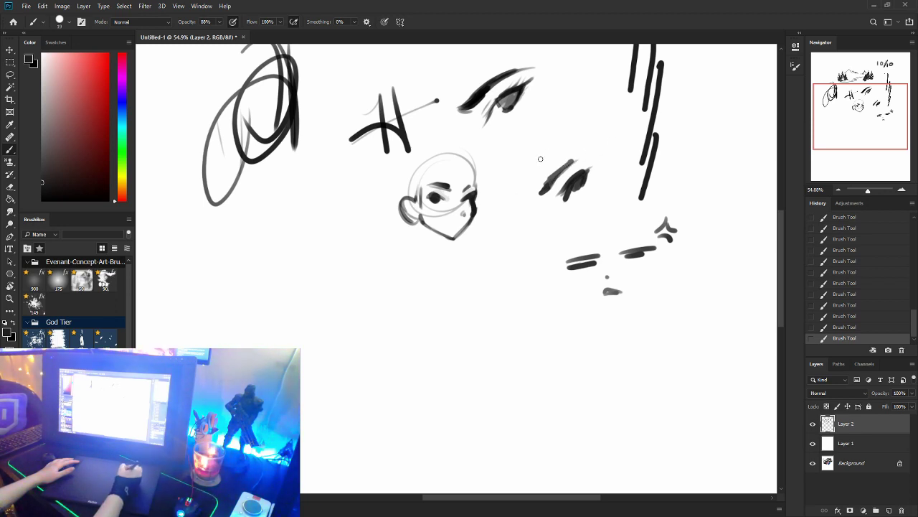
pyautogui.moveTo(864, 123); pyautogui.dragTo(856, 114)
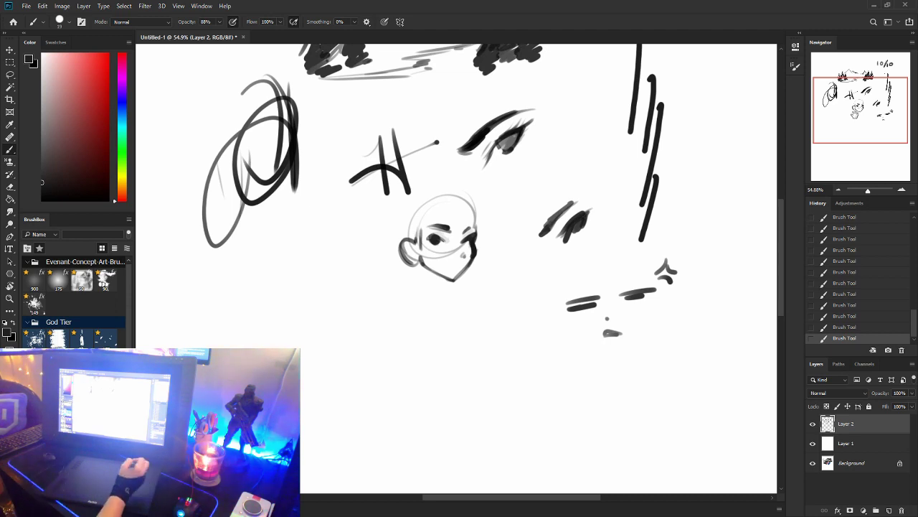